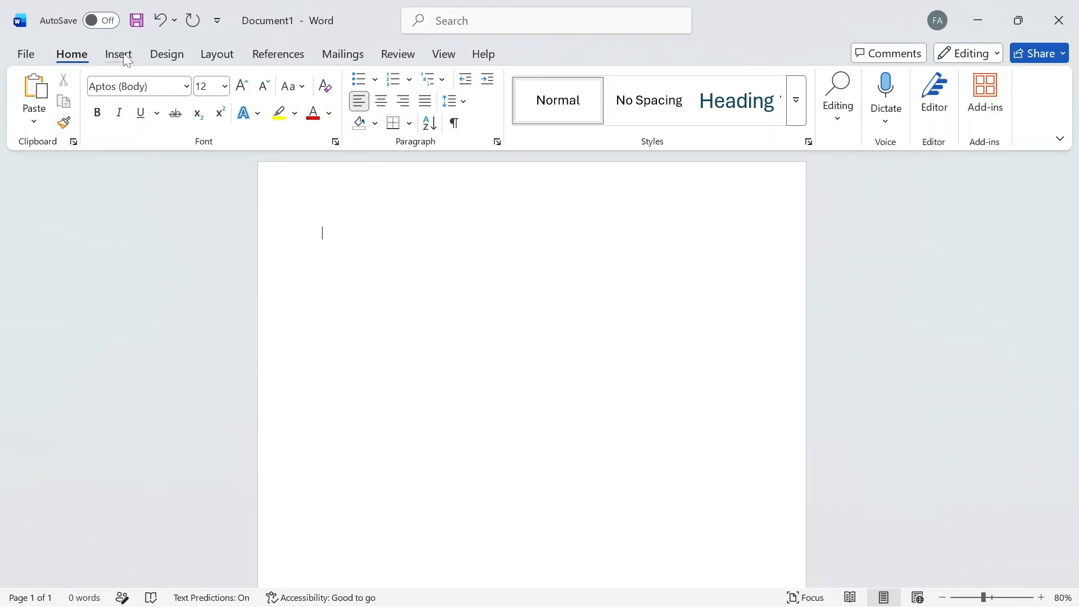
Insert a table with five columns and three rows into the blank document
click(127, 61)
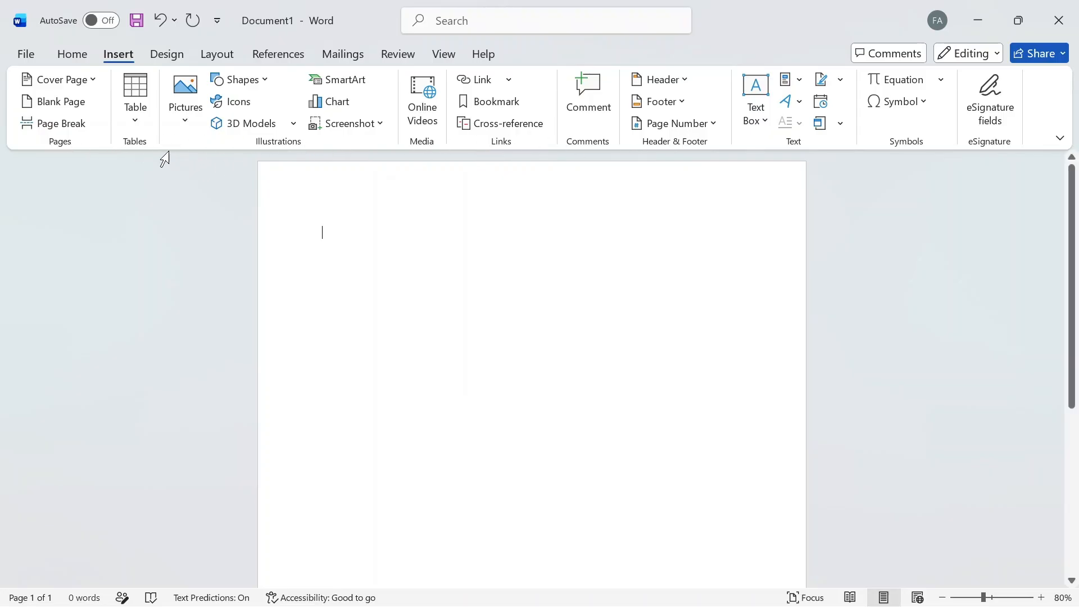
click(141, 92)
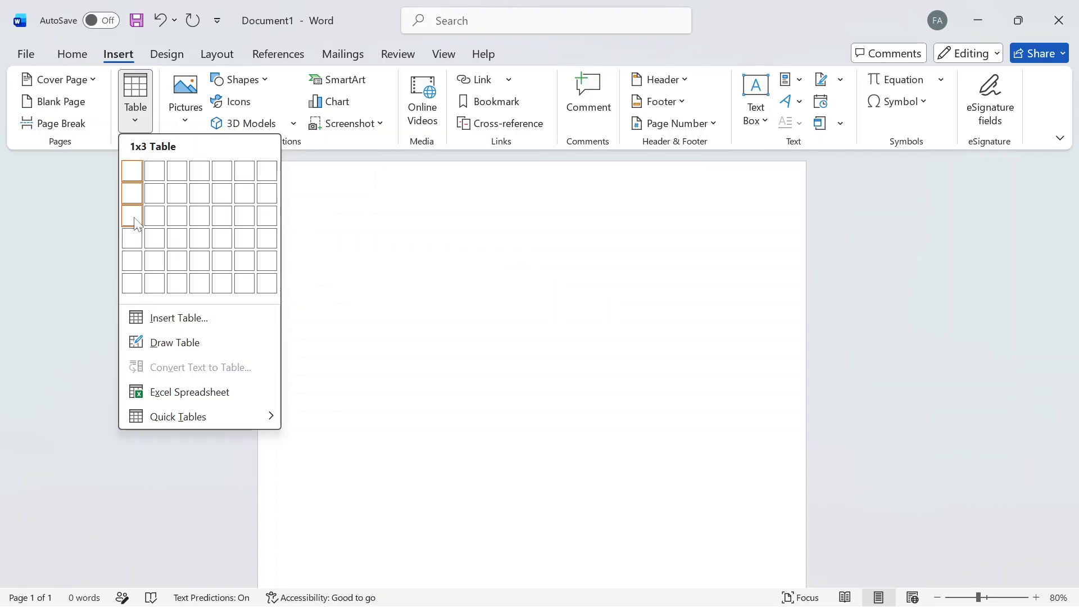
click(222, 219)
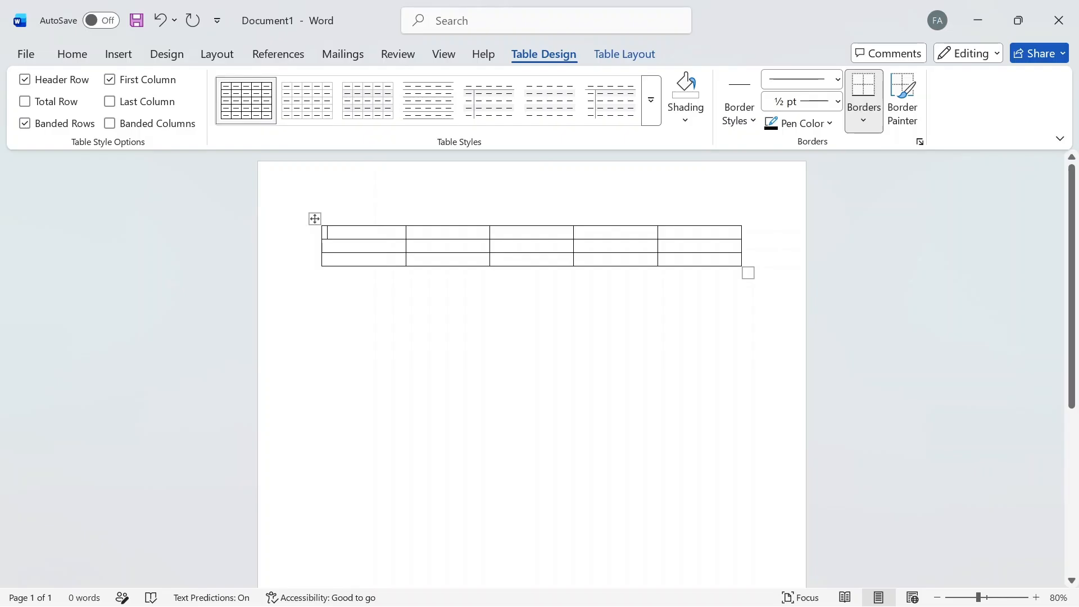
Add two new rows directly below the first row of the table
mouse_move(323, 242)
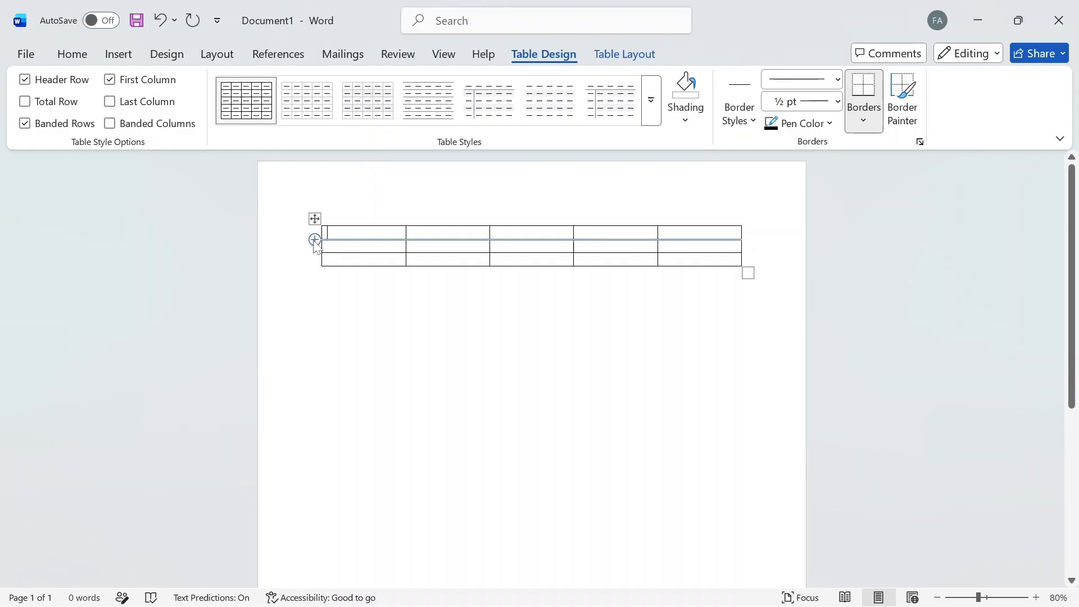
click(316, 240)
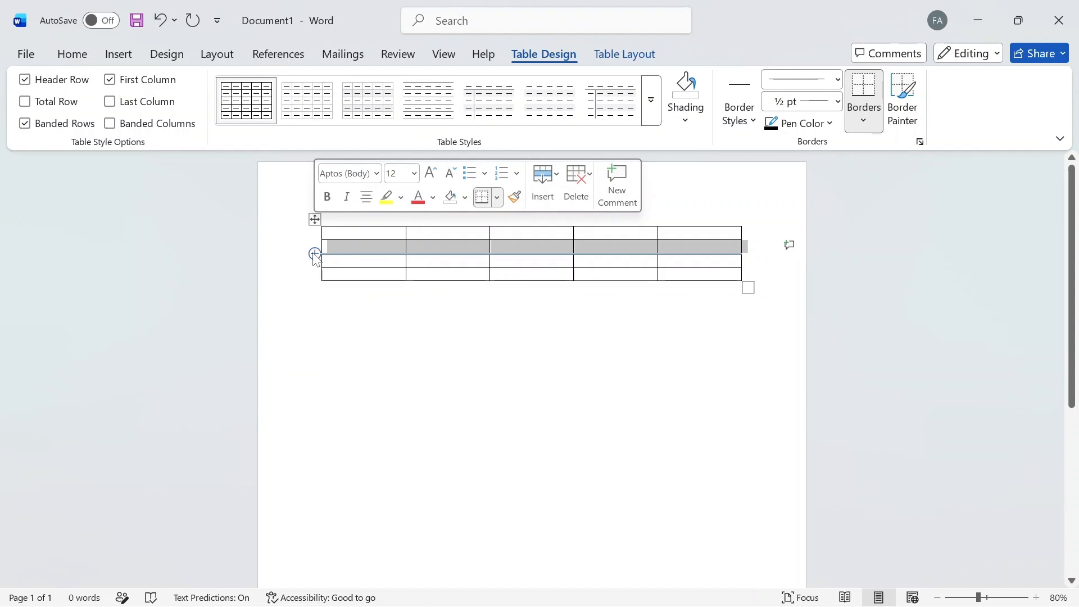
click(315, 254)
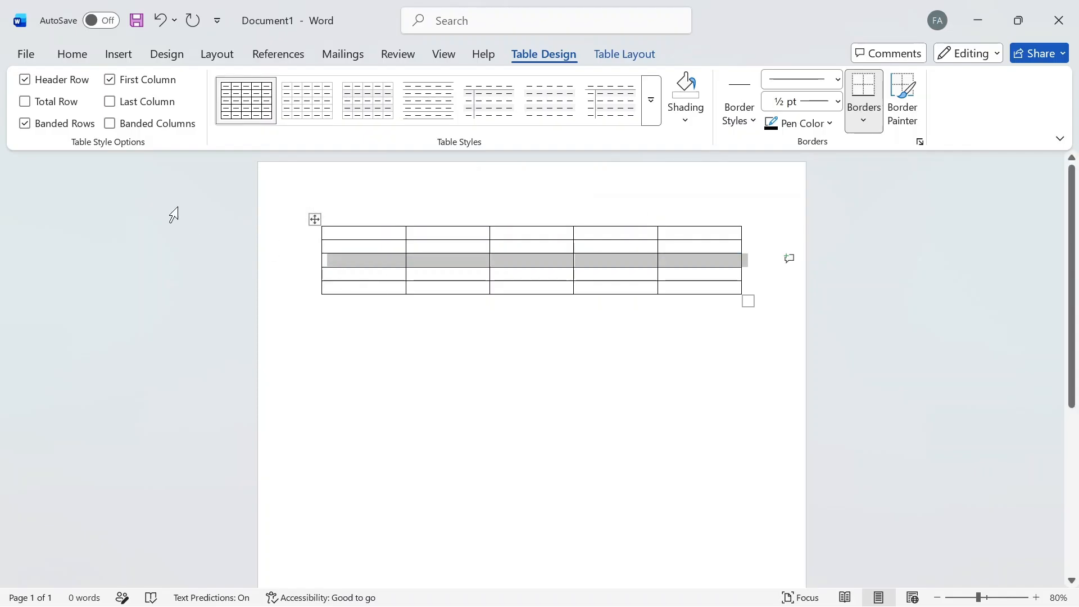
Draw vertical lines through all rows to split the table's first, second and third columns with Draw Table
click(114, 56)
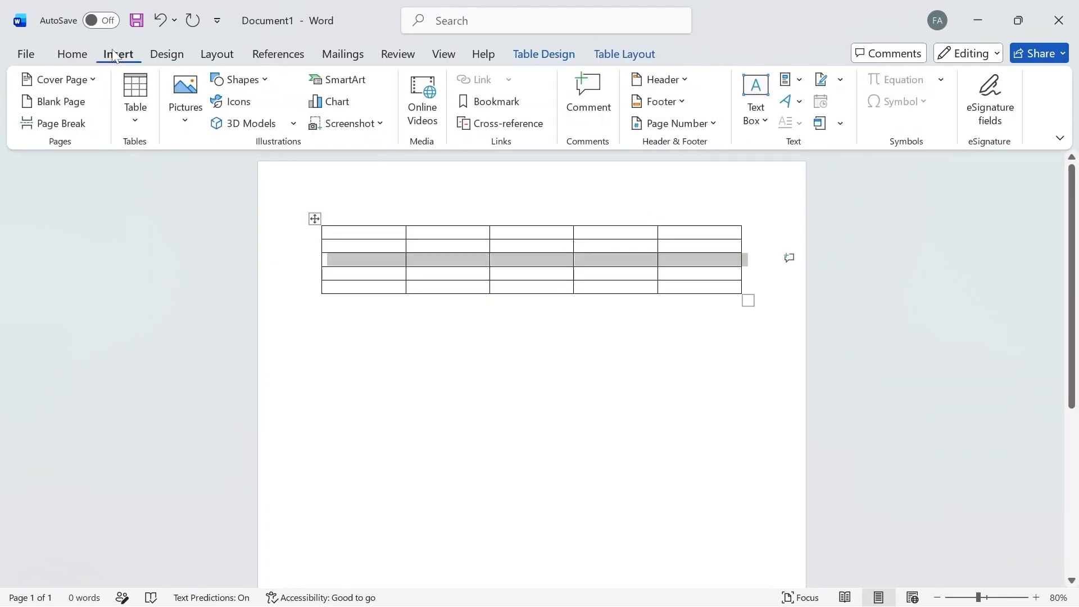
click(135, 104)
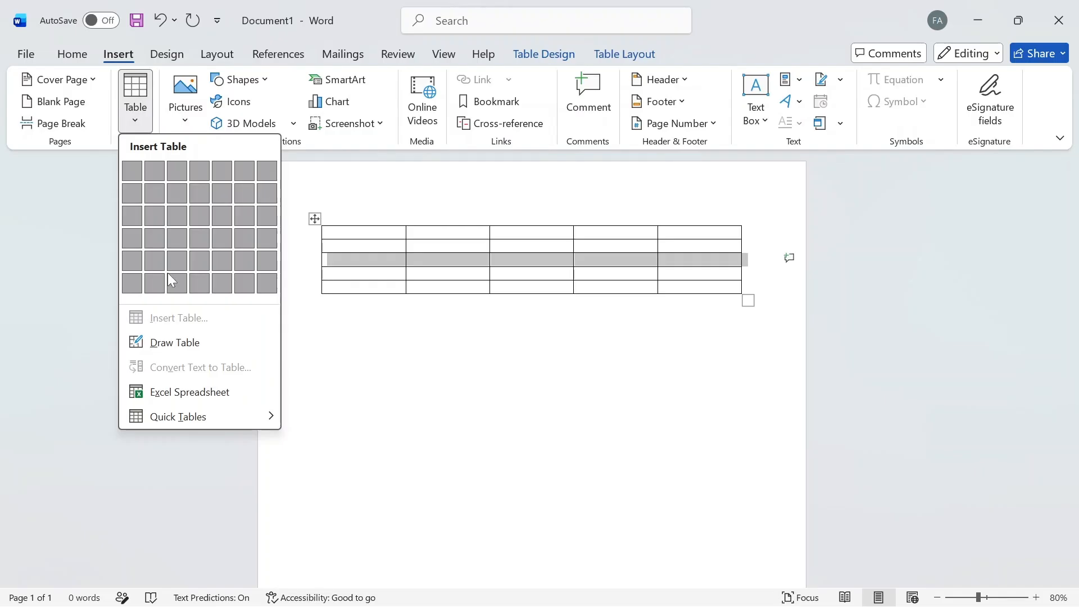
click(170, 350)
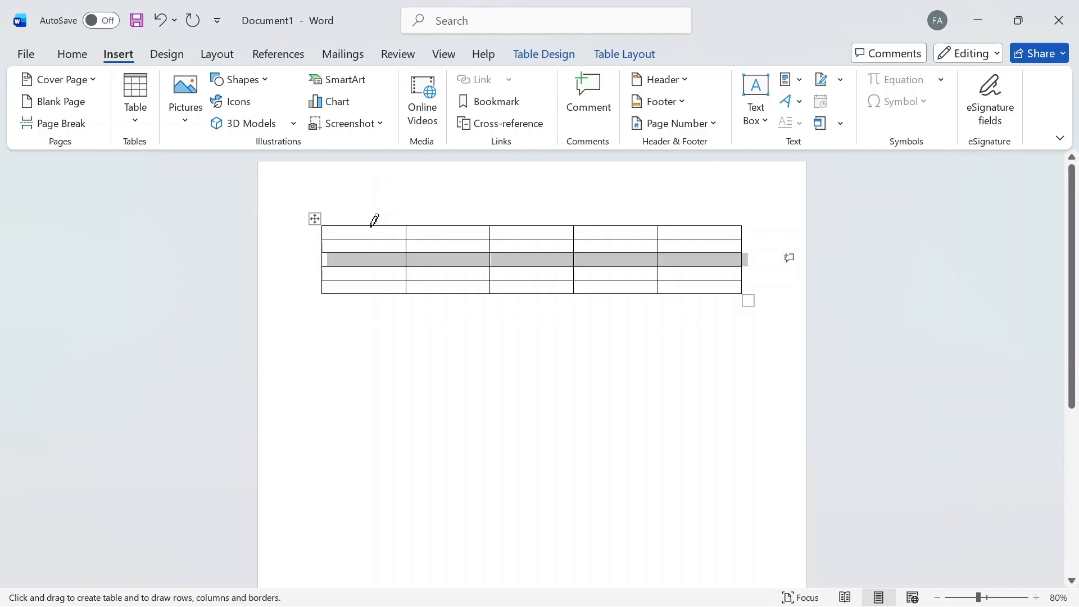
drag(368, 226, 369, 290)
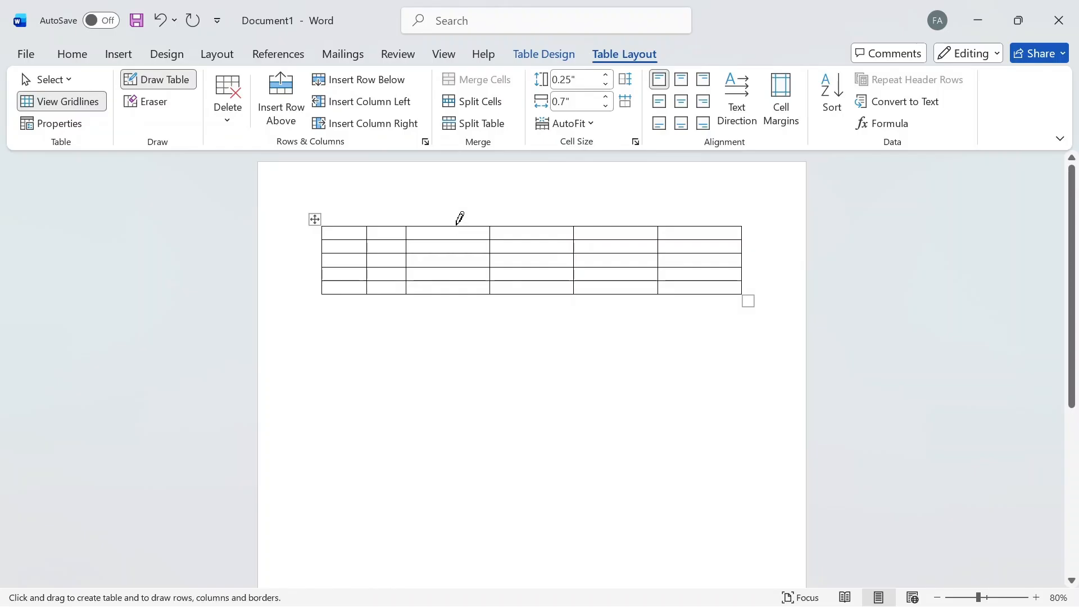
drag(459, 216, 458, 301)
drag(541, 219, 542, 283)
Stop drawing and delete the entire table from the document
click(345, 297)
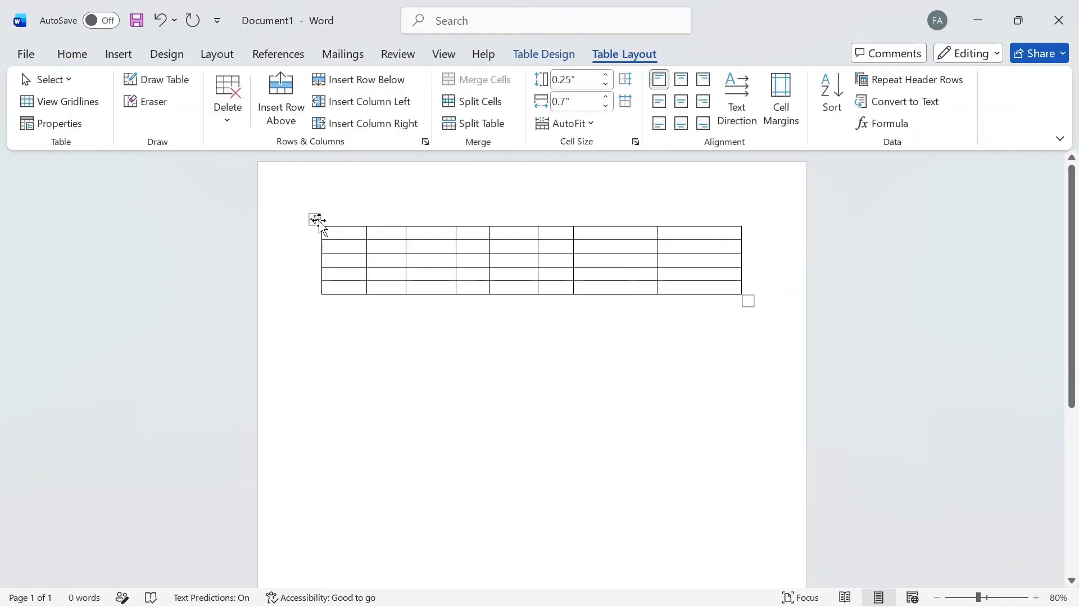
click(315, 219)
key(BackSpace)
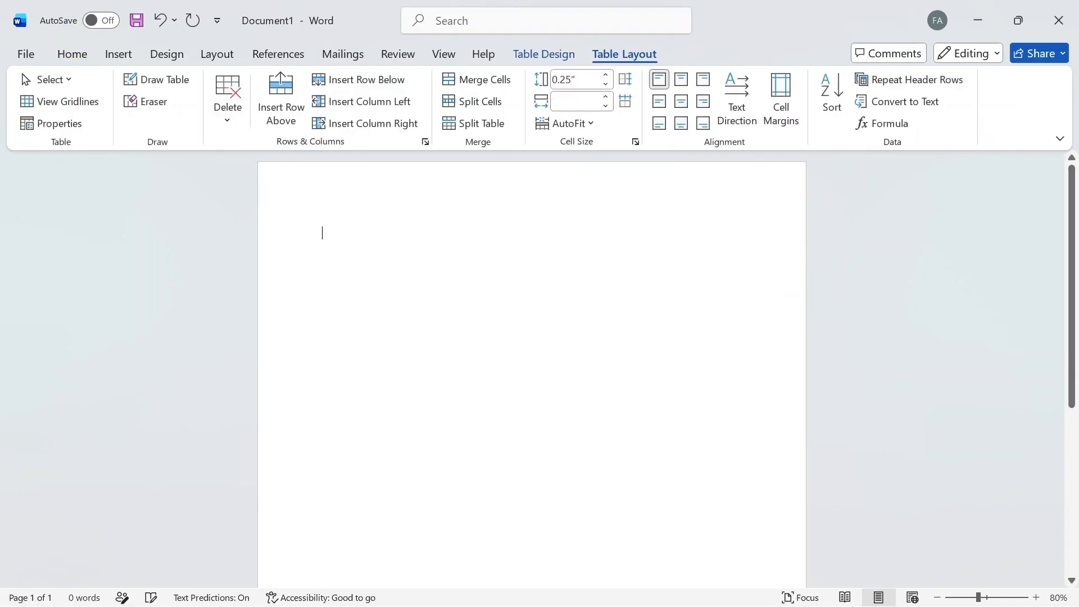
Insert a table with 8 columns and 4 rows by specifying its dimensions, keeping the fixed column width on Auto
click(122, 59)
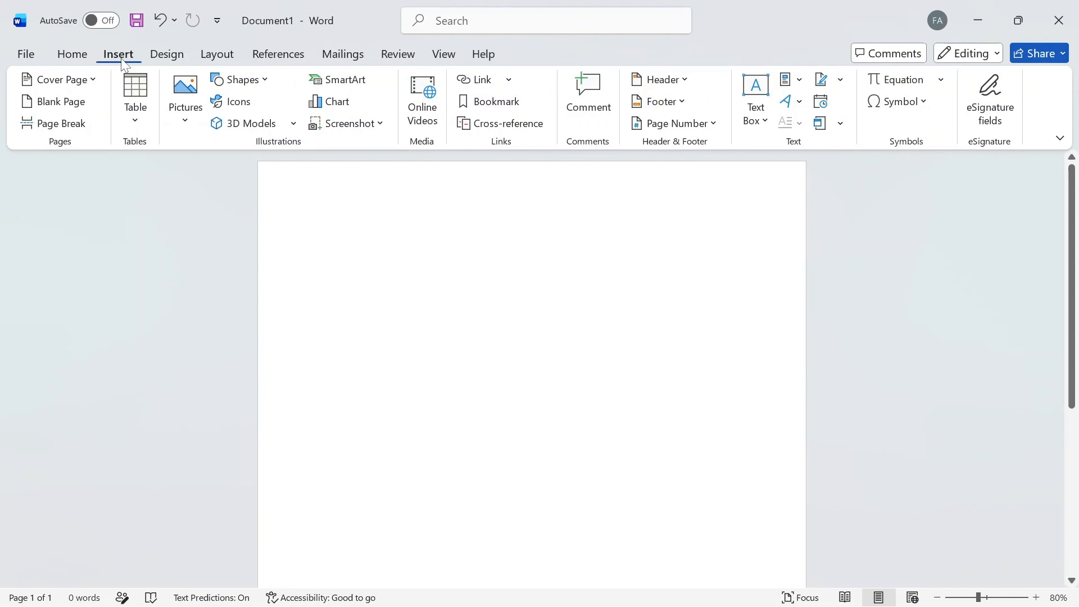
click(138, 99)
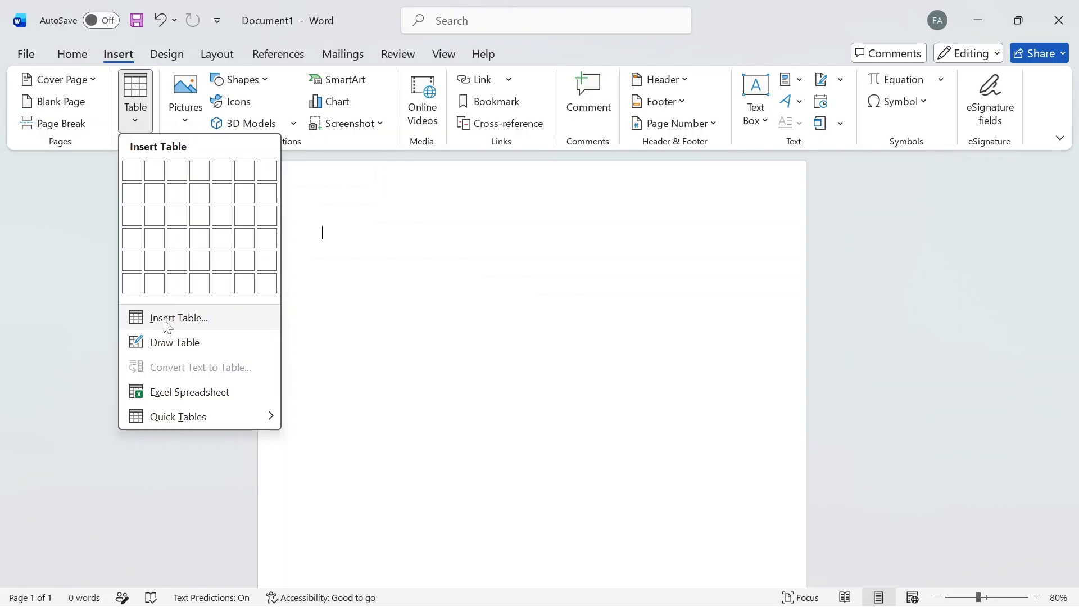
click(178, 318)
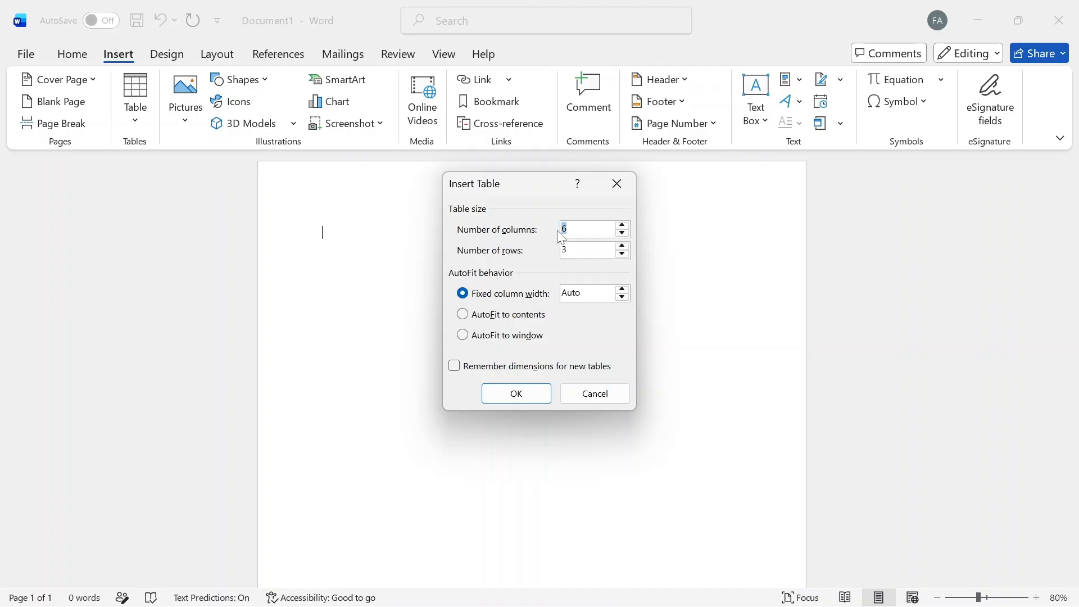
text(8)
drag(568, 250, 555, 249)
text(4)
text(4)
click(516, 392)
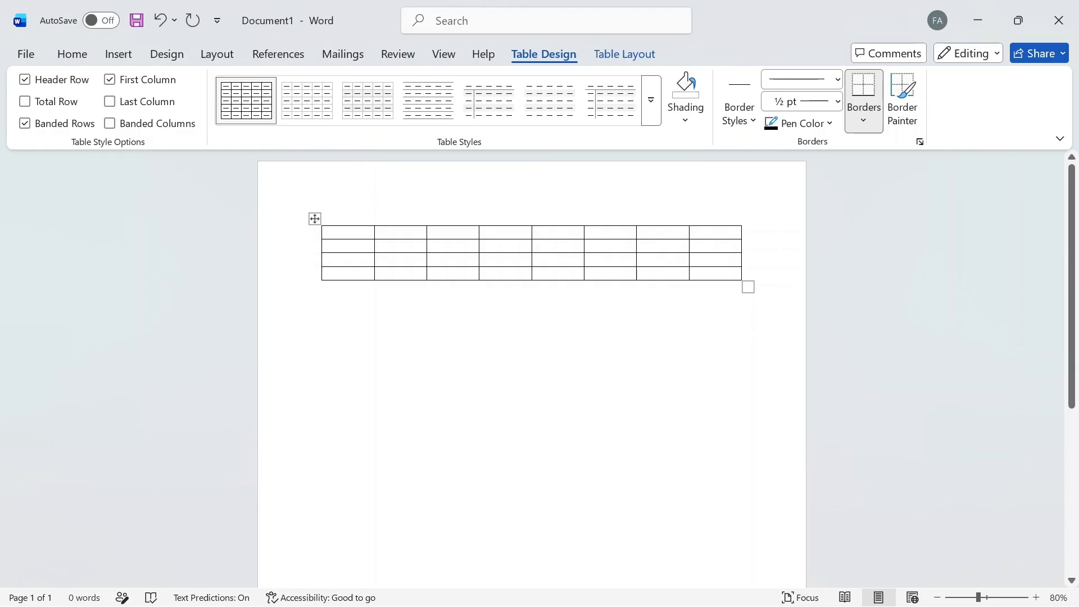
Add a new row below the first row of the eight-column table and deselect it
mouse_move(316, 241)
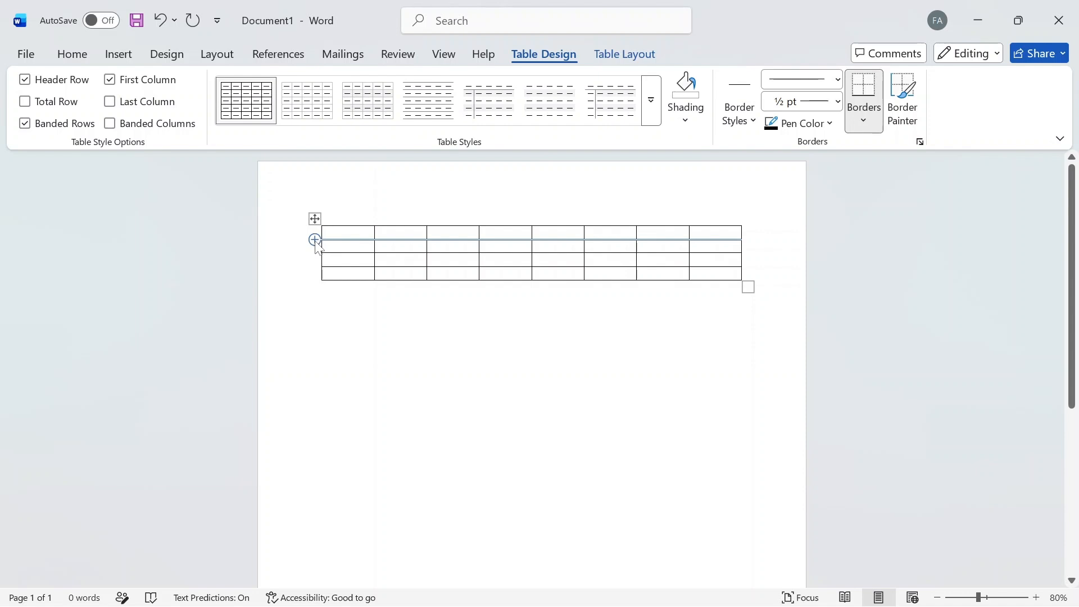
click(316, 240)
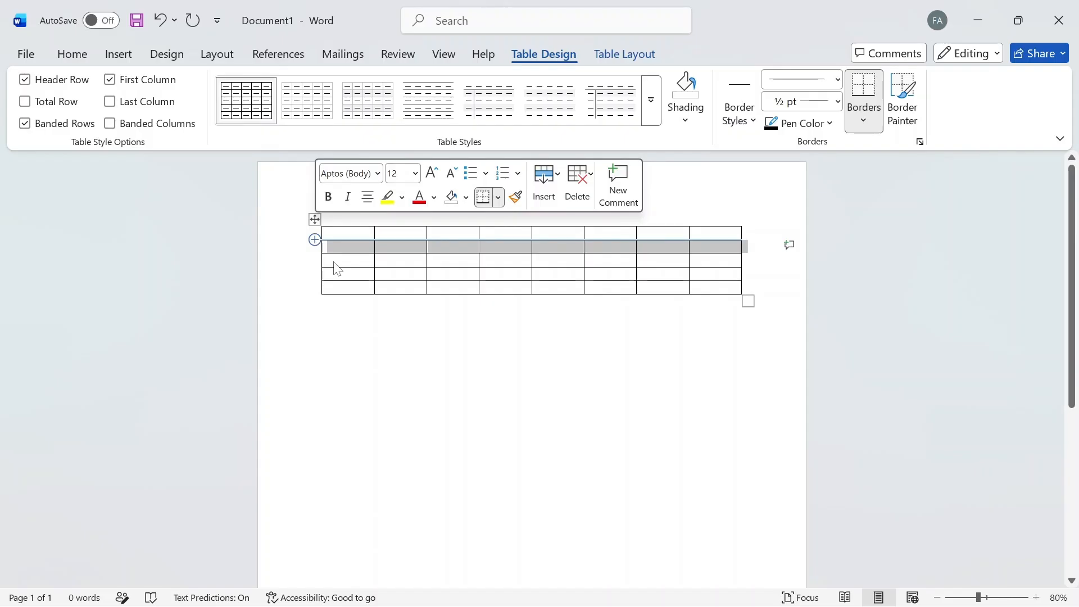
click(433, 348)
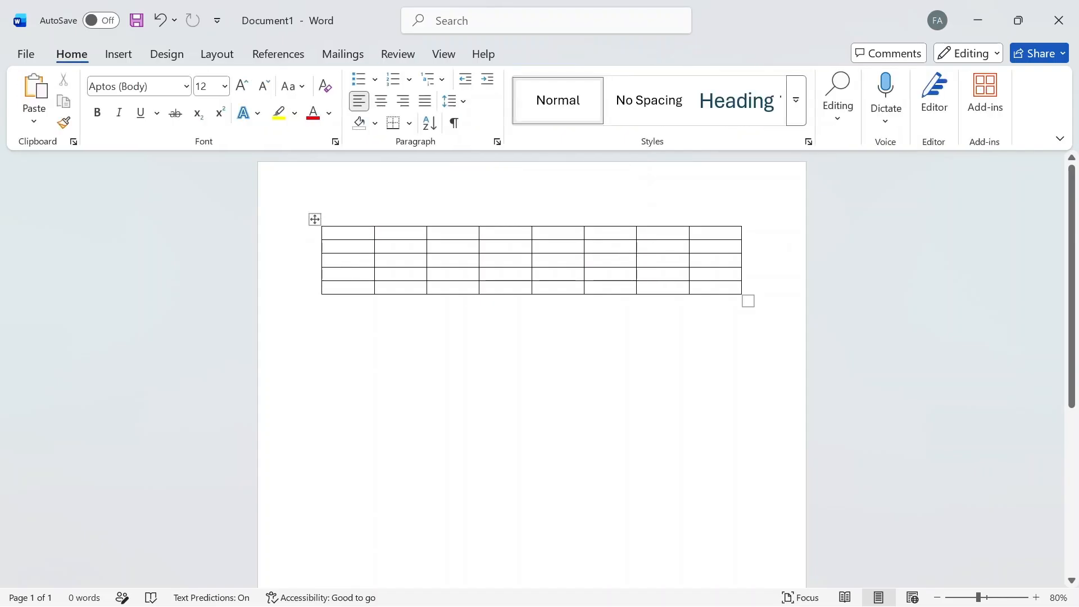
Draw vertical lines through all rows to split the third and fourth original columns of the table with Draw Table
click(119, 55)
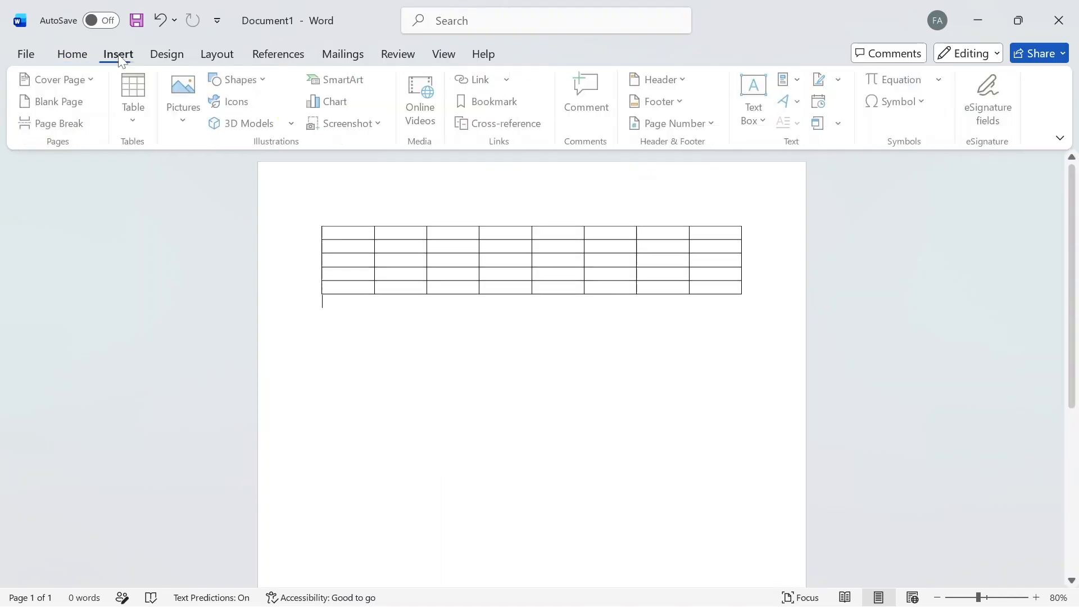
click(133, 102)
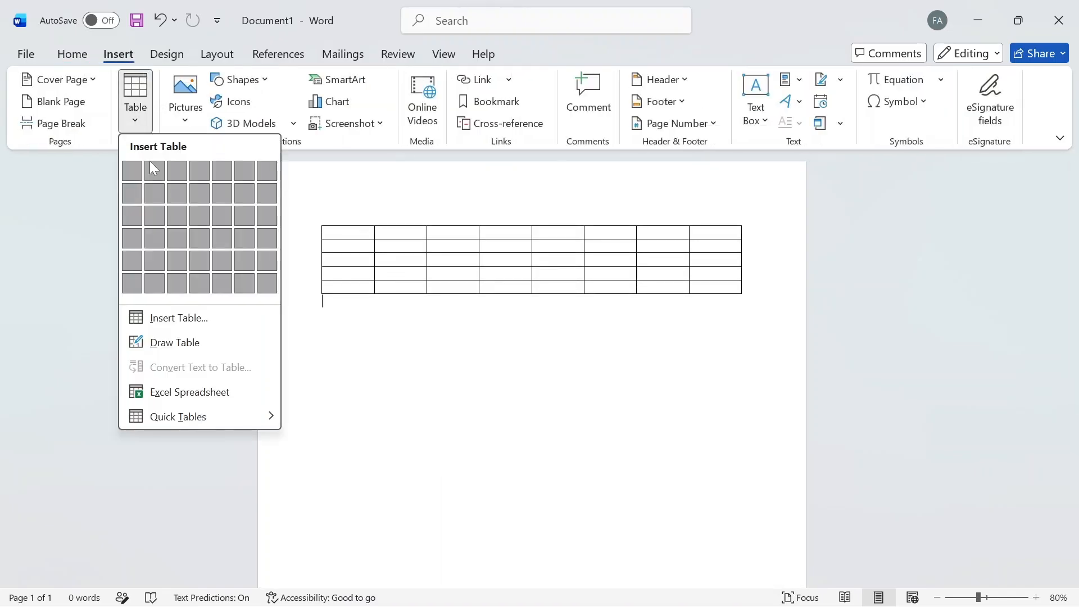
click(171, 342)
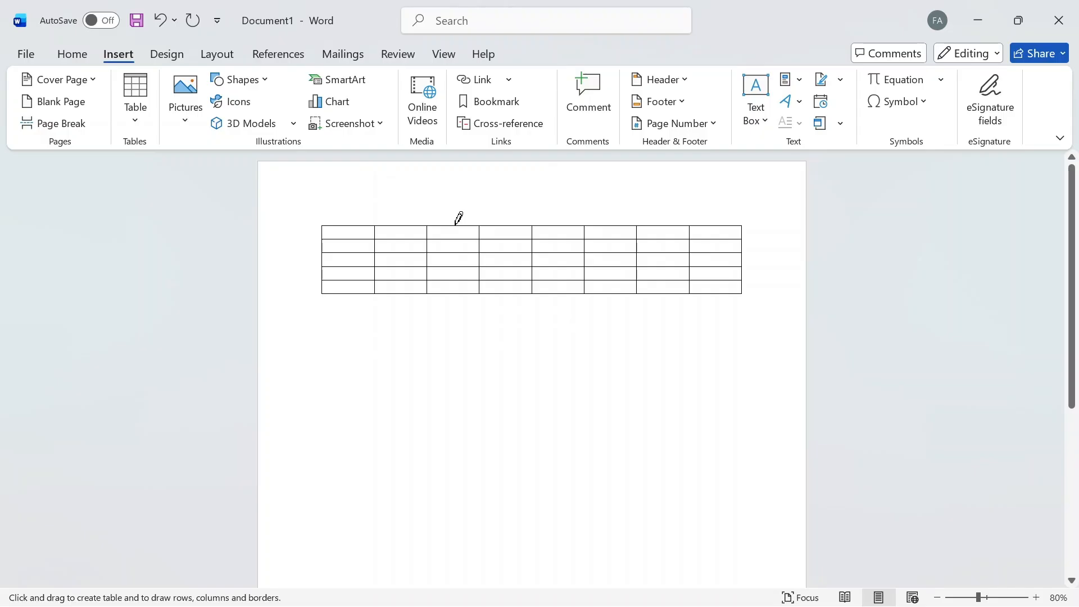
drag(456, 225, 456, 294)
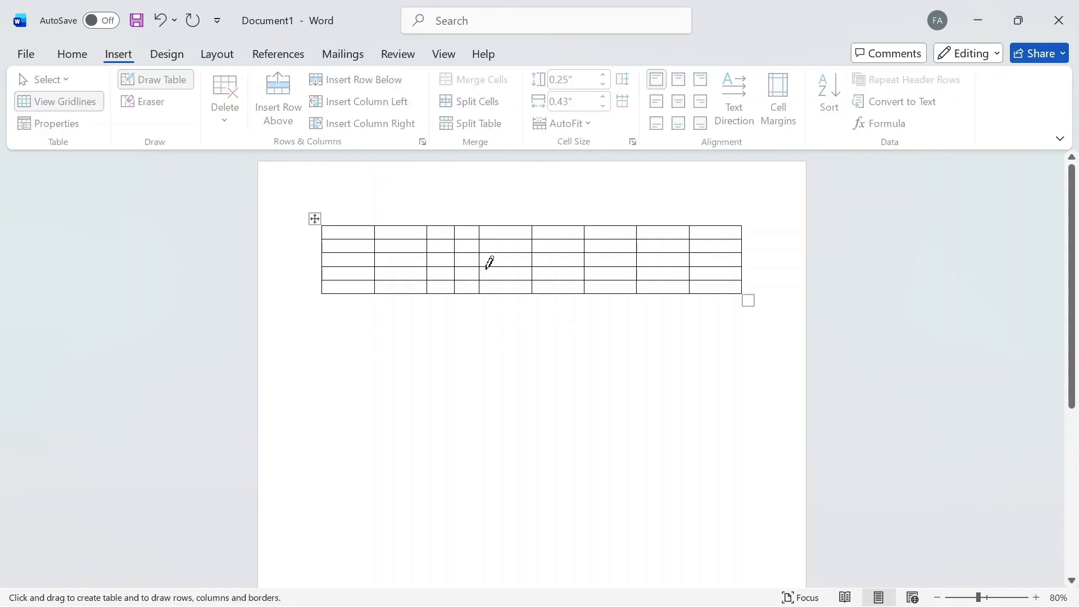
drag(513, 226, 506, 298)
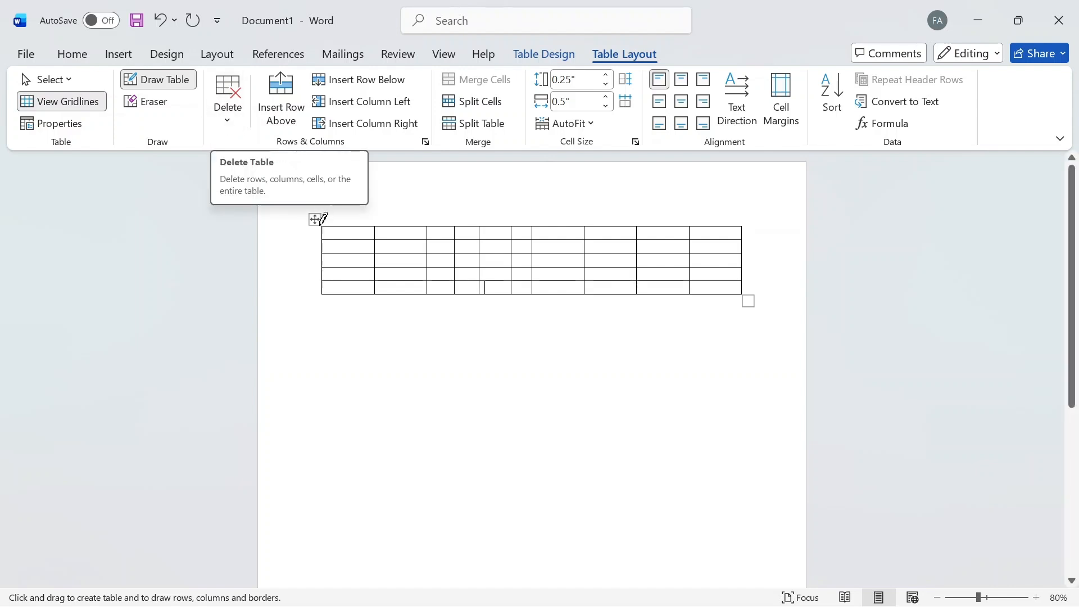
Delete the whole table with the hand-drawn column lines, leaving the page empty
double_click(324, 311)
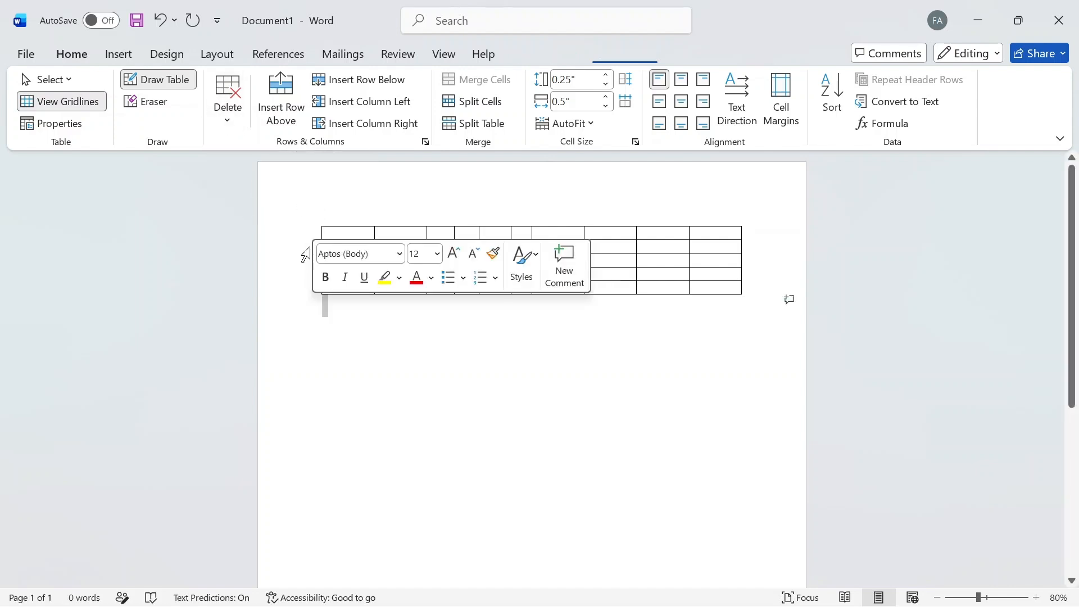
click(326, 234)
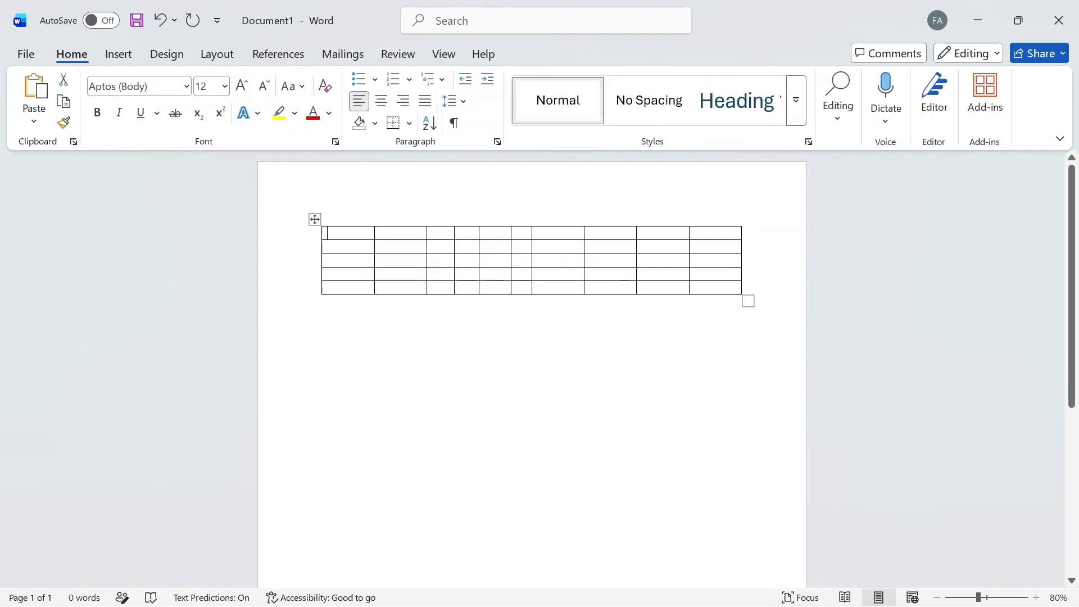
click(315, 219)
key(BackSpace)
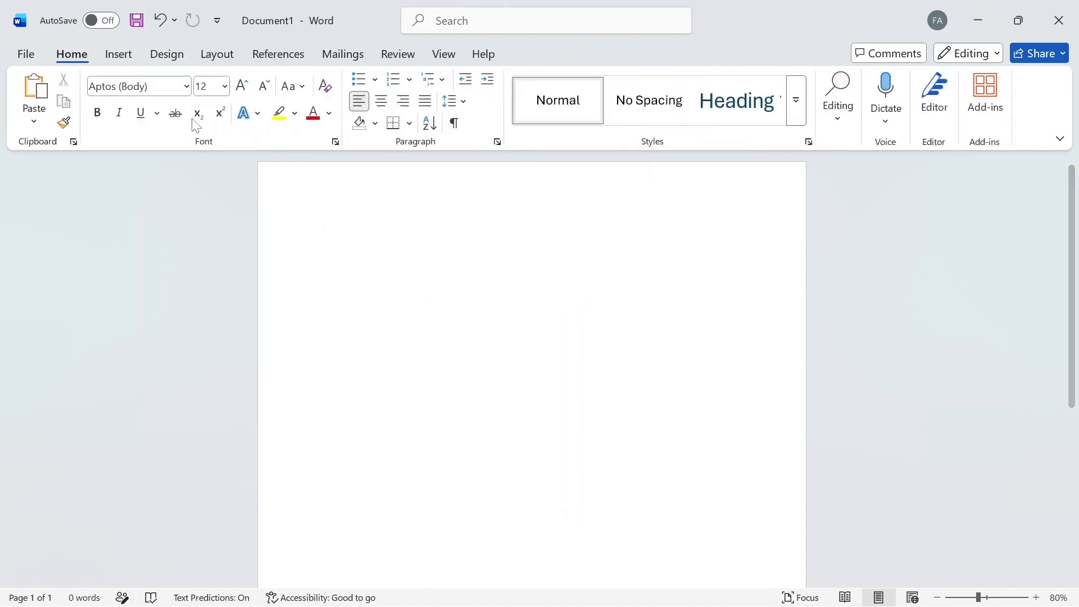
Draw the outer frame of a new table about 6.1" wide and 3.2" high on the empty page with Draw Table
click(122, 56)
click(133, 99)
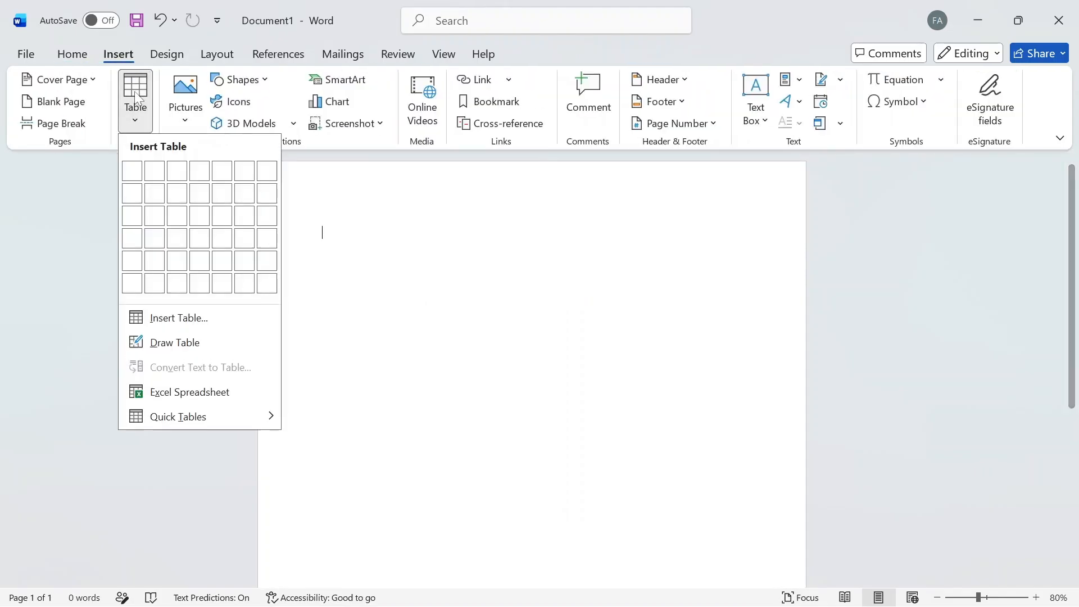
click(174, 347)
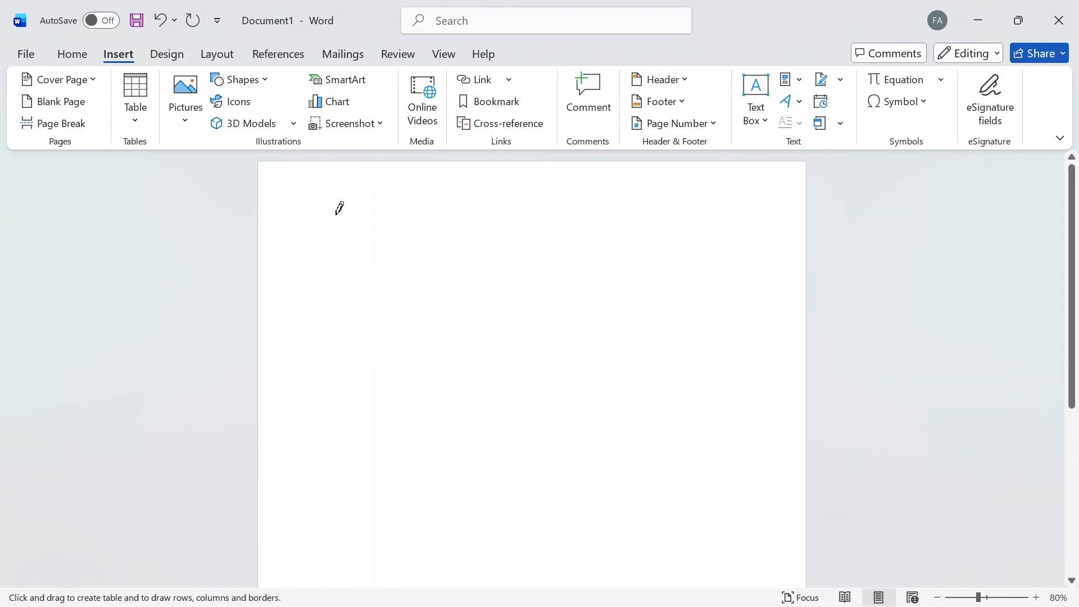
mouse_move(337, 214)
mouse_down()
mouse_move(354, 339)
mouse_move(384, 415)
mouse_move(730, 421)
mouse_up()
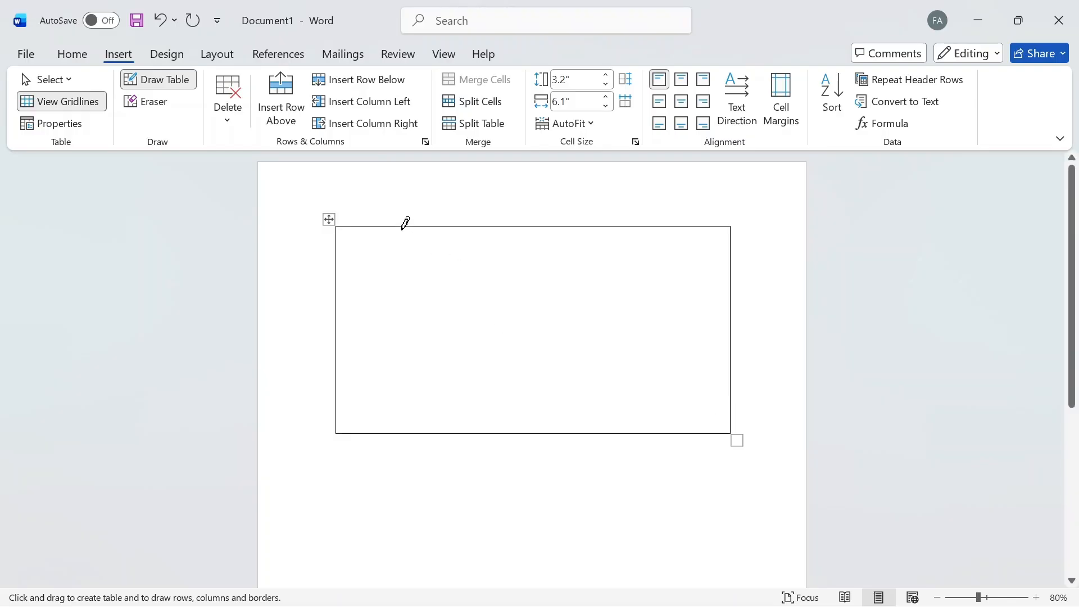
drag(413, 220, 426, 361)
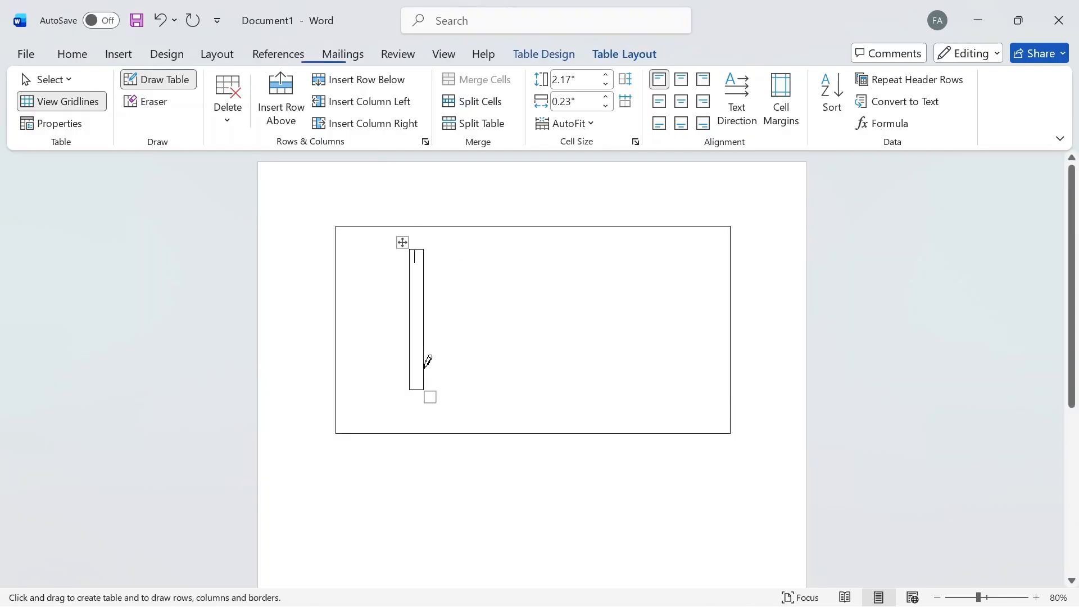
key(ctrl+z)
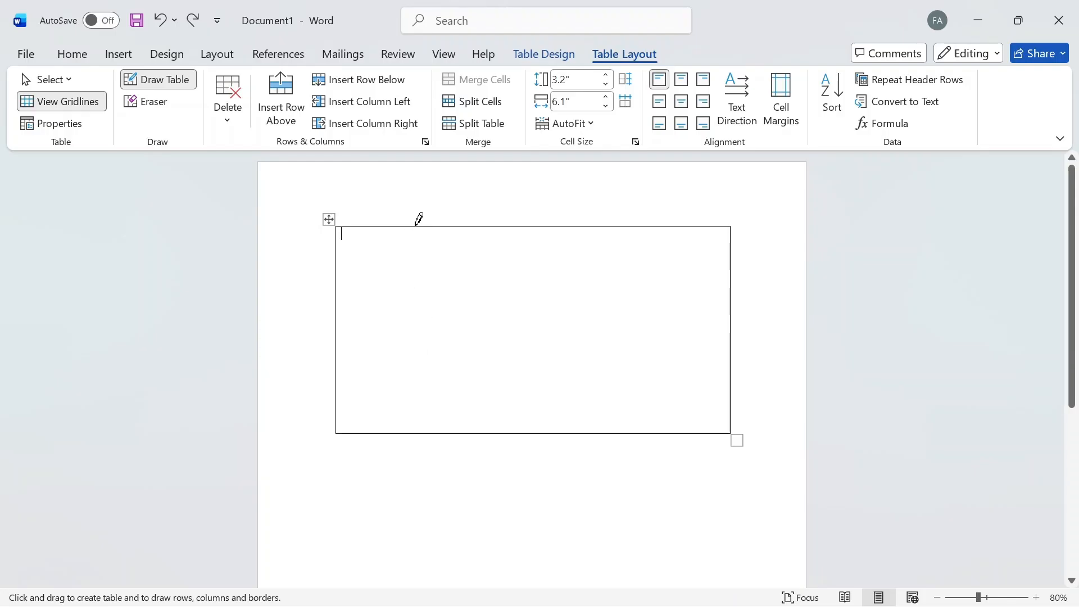
drag(418, 220, 431, 353)
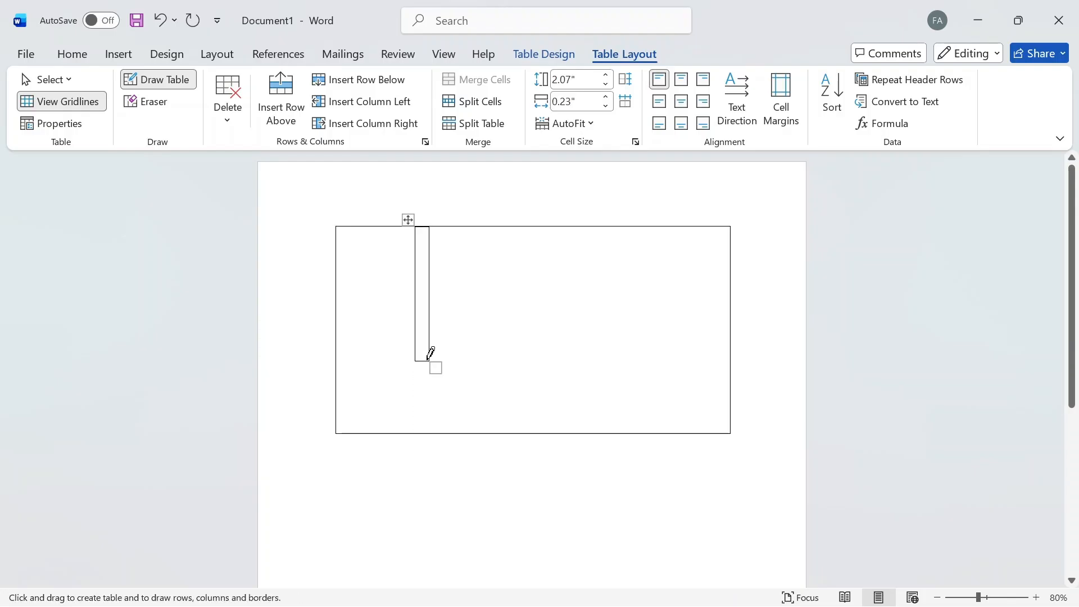
key(ctrl+z)
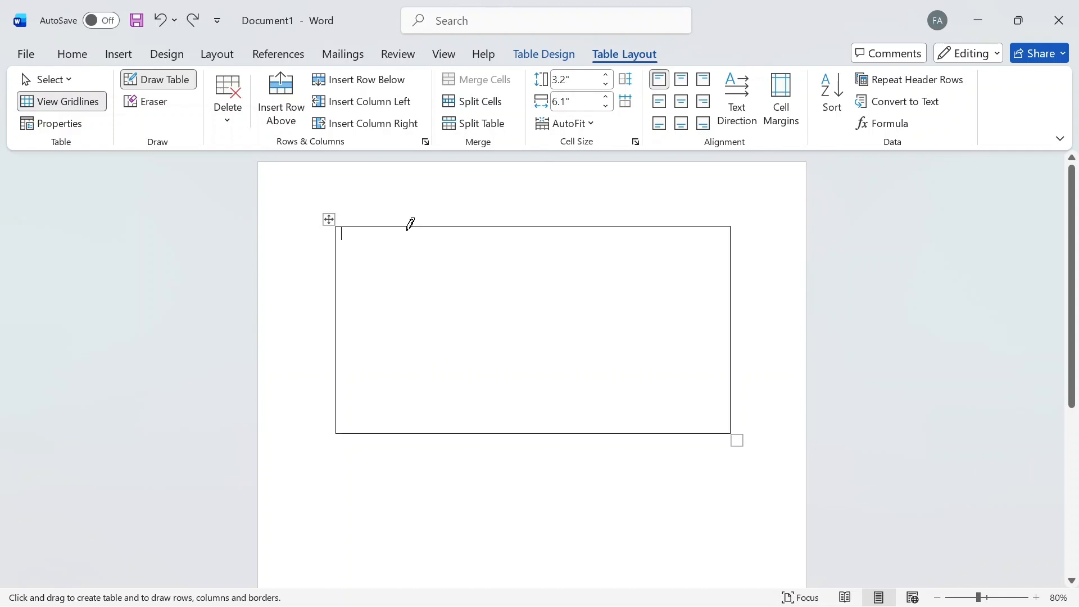
Draw three vertical lines inside the table frame to divide it into four columns with Draw Table
mouse_move(411, 219)
mouse_down()
mouse_move(414, 363)
mouse_move(422, 353)
mouse_up()
drag(525, 222, 531, 375)
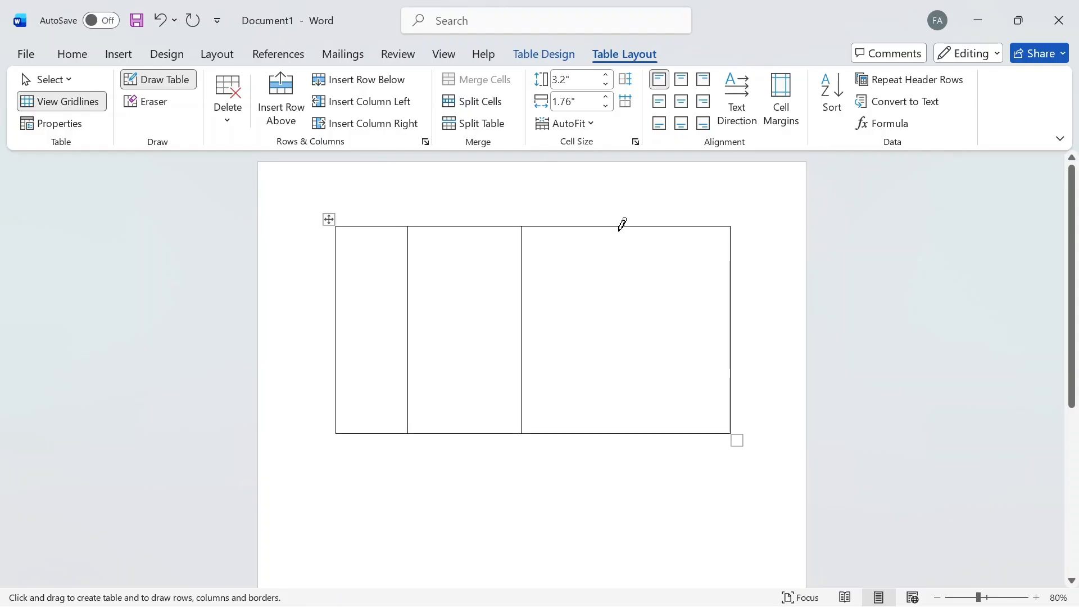
drag(622, 219, 624, 332)
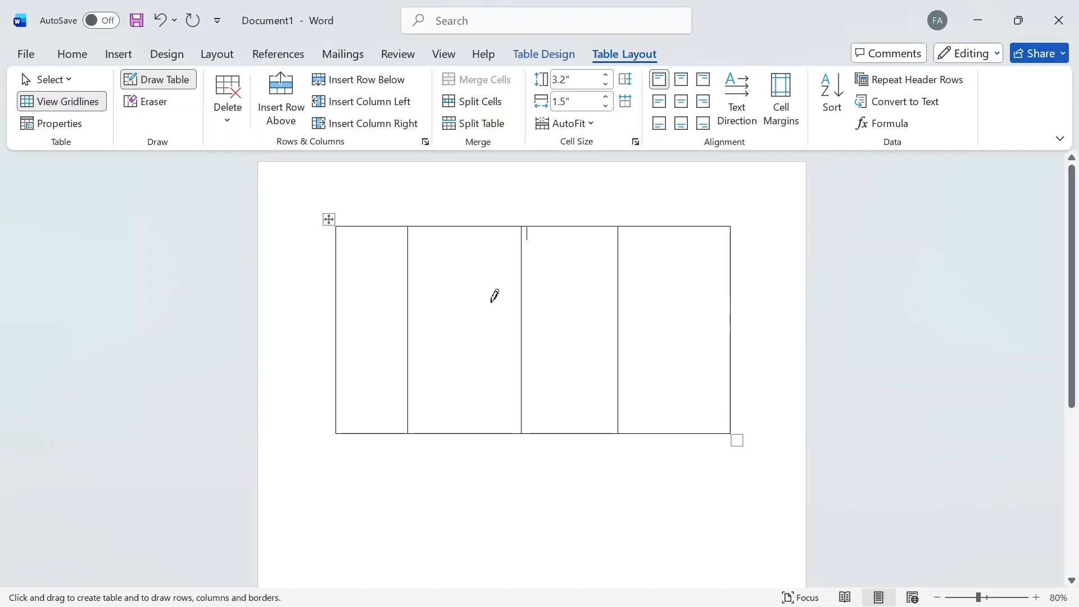
Draw four horizontal lines across the full width of the table to divide it into five rows
drag(337, 269, 685, 260)
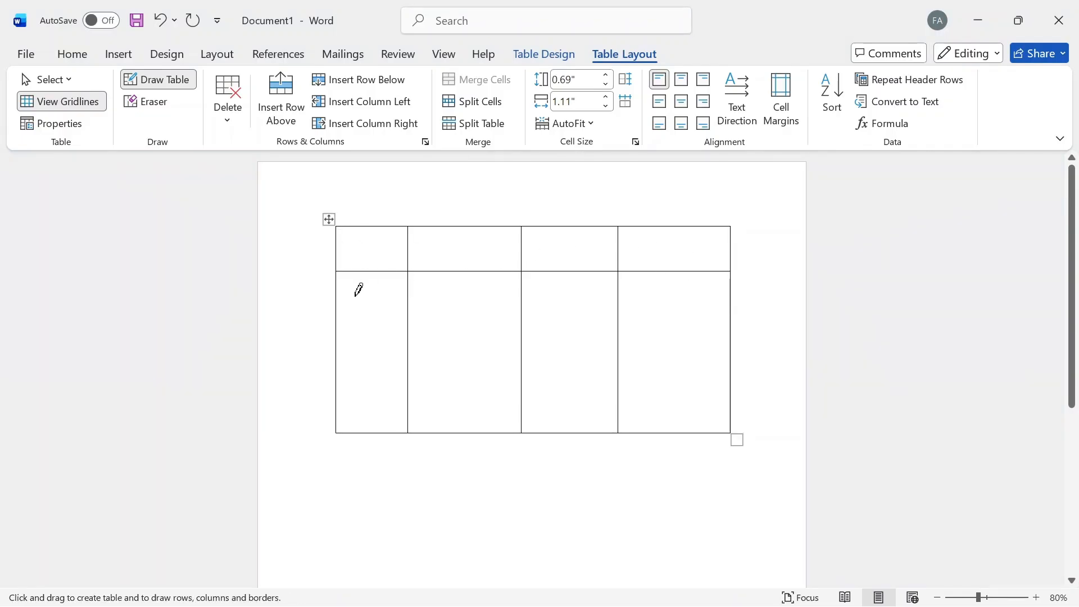
drag(366, 303, 667, 296)
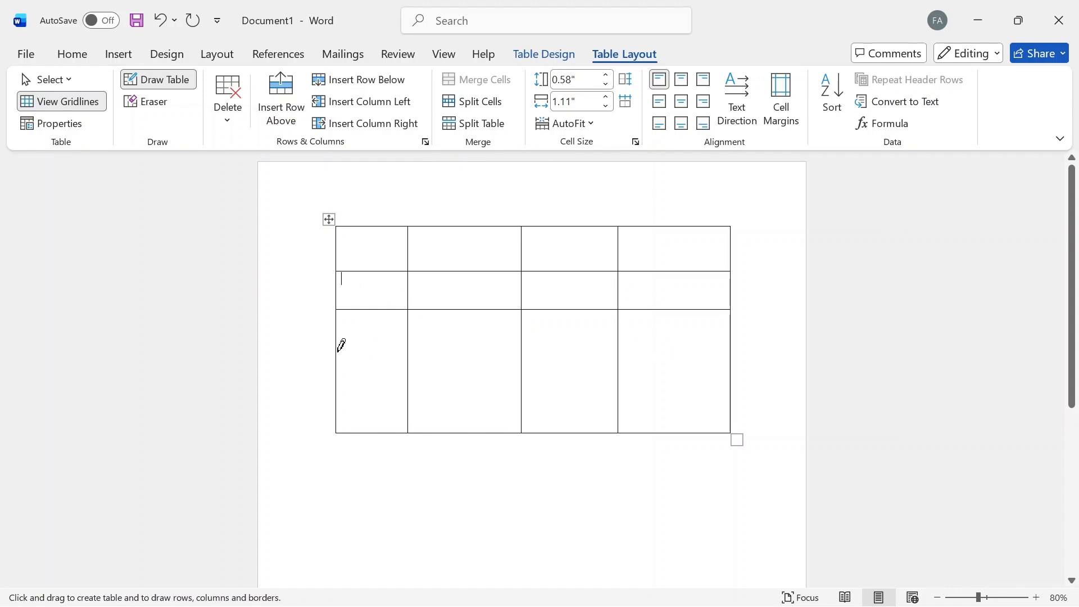
drag(338, 352, 691, 353)
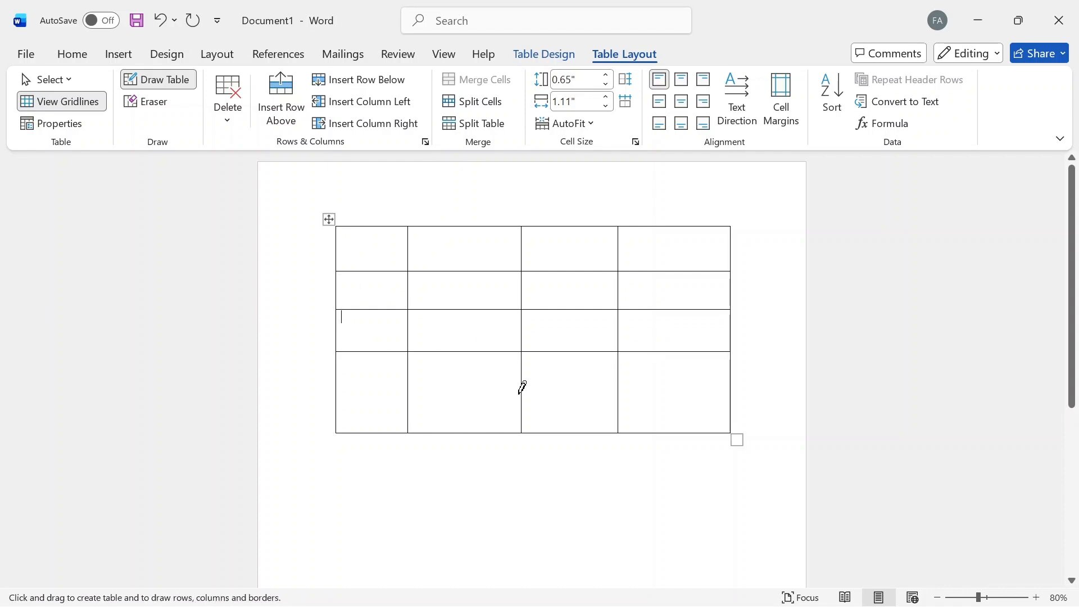
mouse_move(345, 385)
mouse_down()
mouse_move(683, 382)
mouse_move(702, 393)
mouse_up()
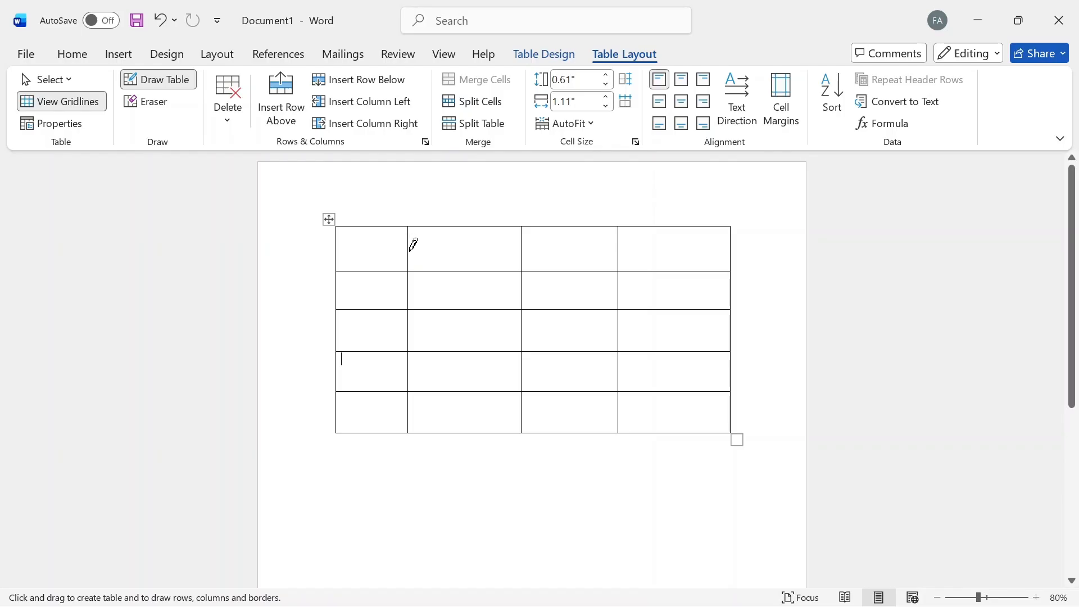
Split the first two rows horizontally across the last three columns, and divide two of the second column's split cells with a vertical line
drag(411, 246, 690, 247)
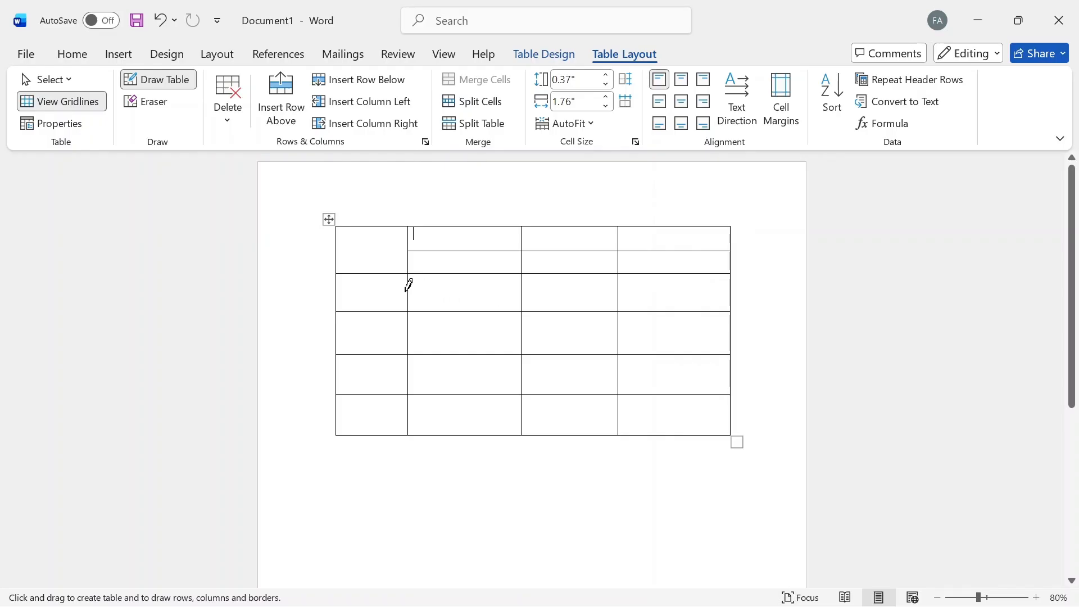
drag(410, 290, 694, 292)
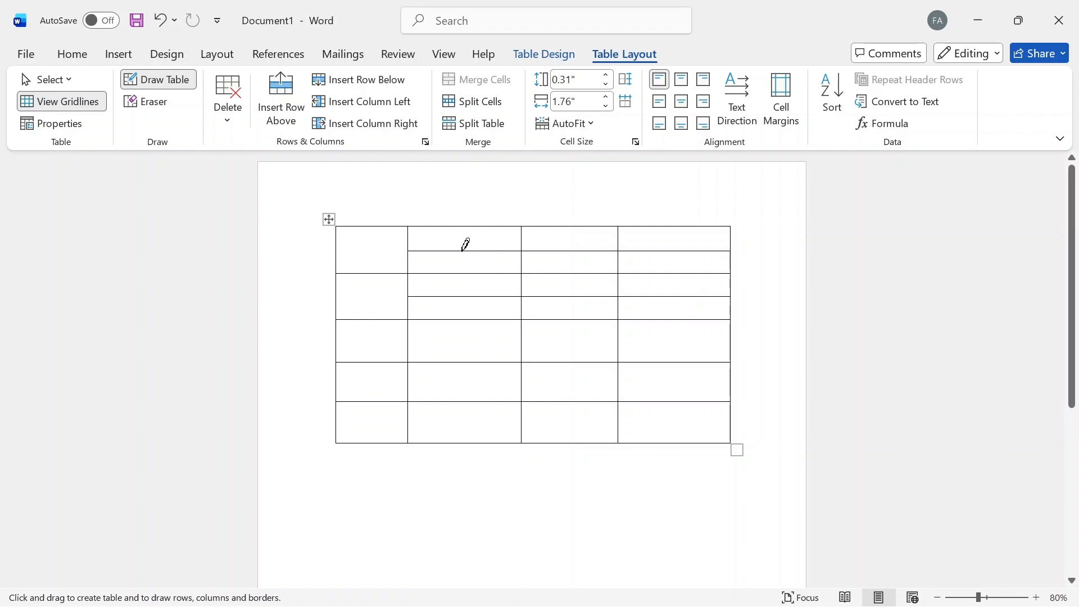
drag(464, 250, 462, 275)
Draw rising diagonal lines corner to corner across the first two cells of the first column
drag(337, 272, 409, 227)
drag(337, 318, 411, 275)
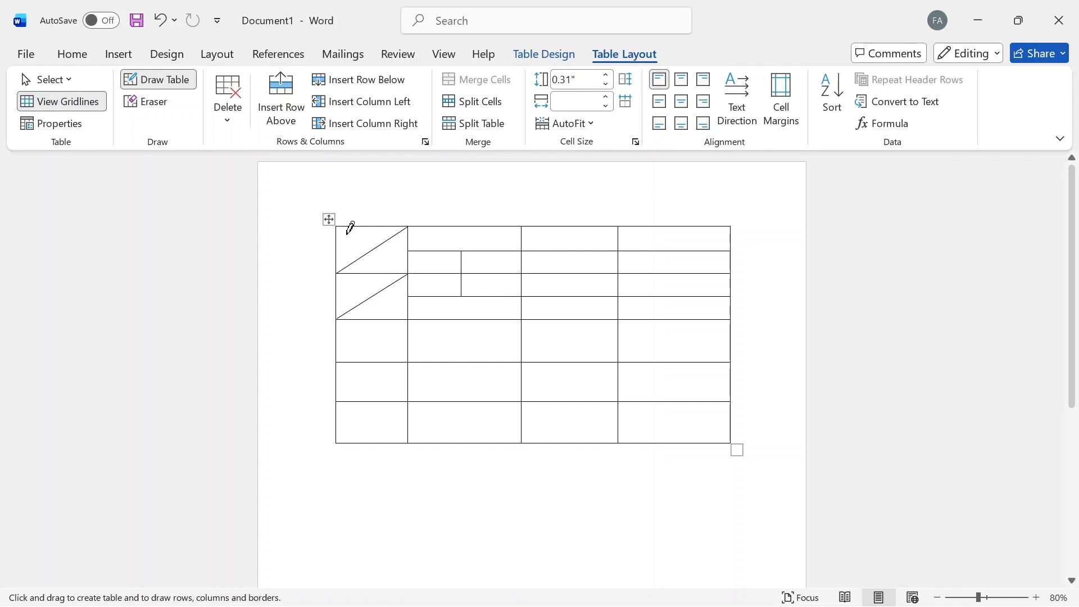
Stop drawing and delete the whole hand-drawn table, leaving the page empty
click(121, 57)
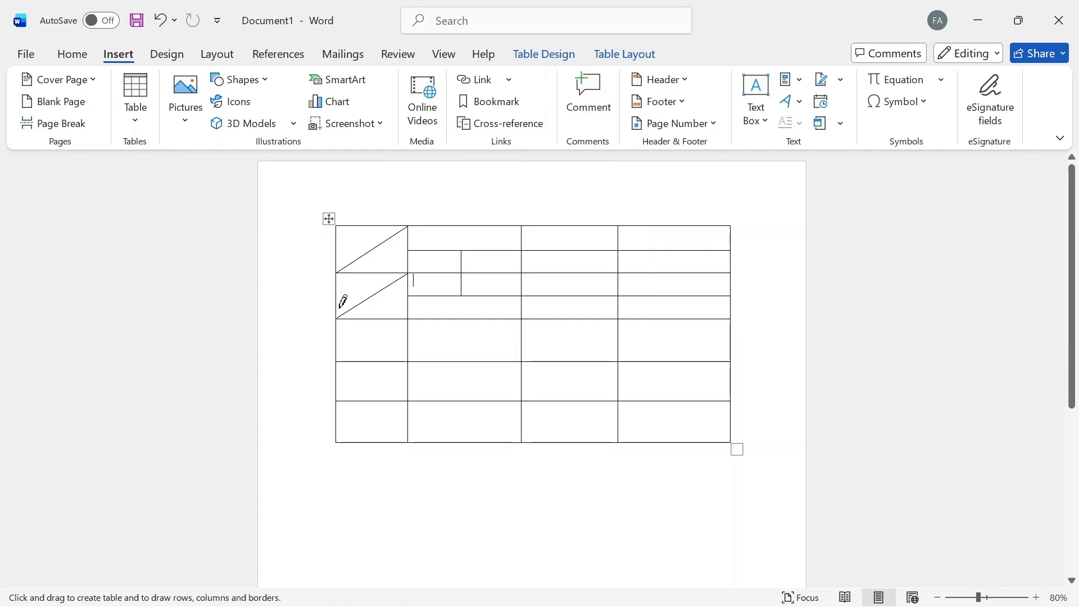
click(397, 474)
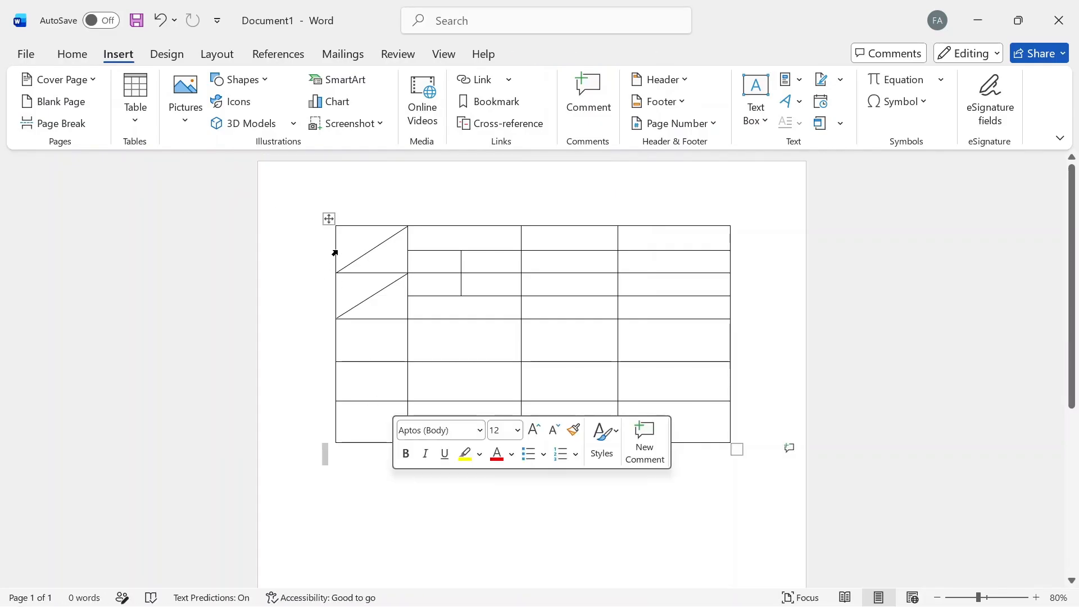
click(329, 218)
key(BackSpace)
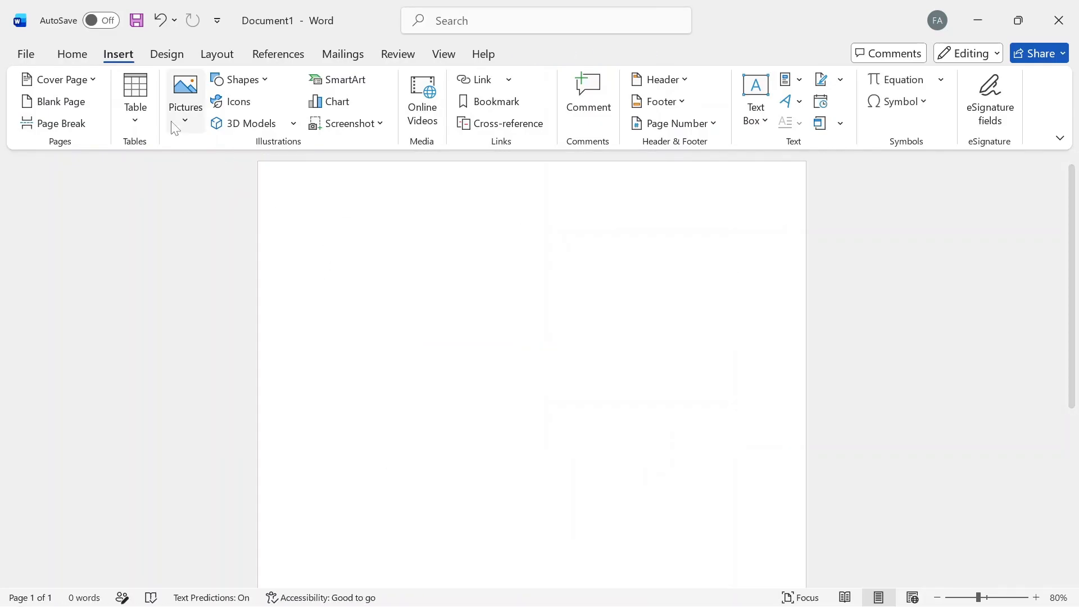
Insert an embedded Excel spreadsheet on the empty page, return to the document, and undo the insertion
click(143, 91)
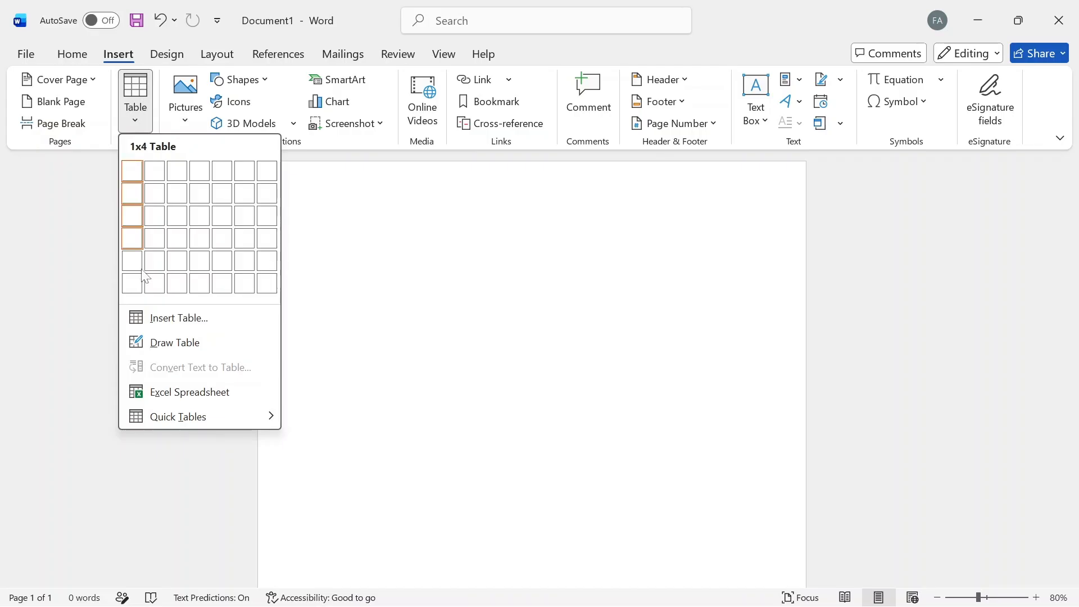
click(178, 393)
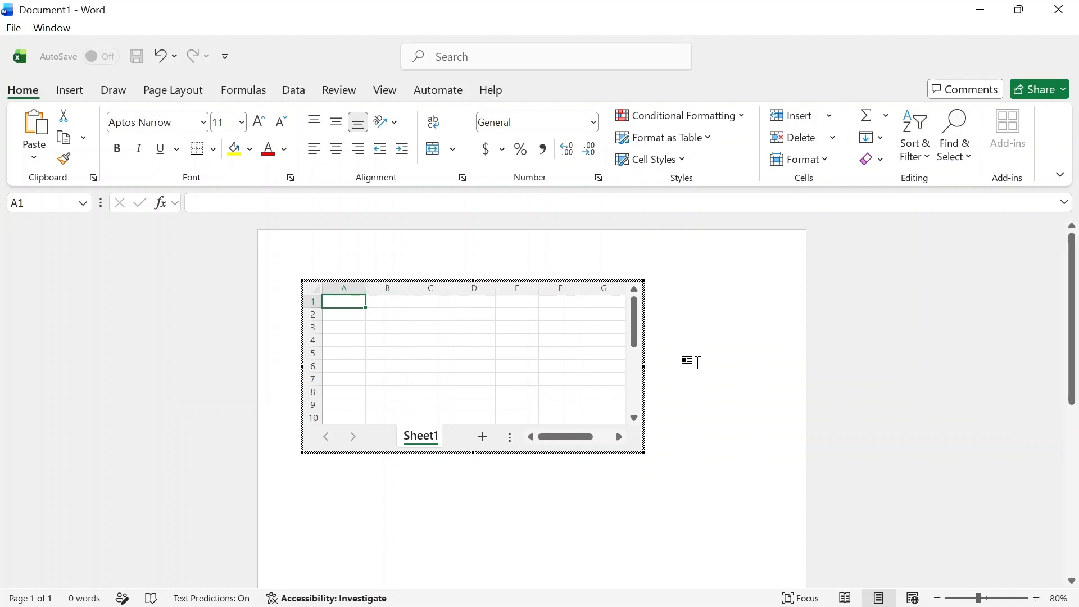
click(697, 362)
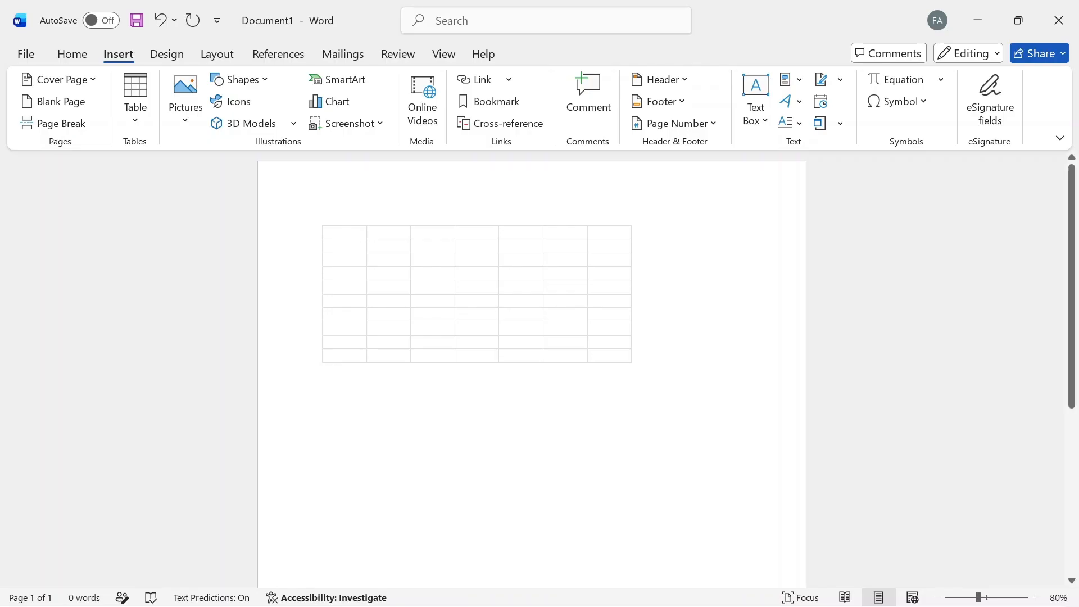
key(ctrl+z)
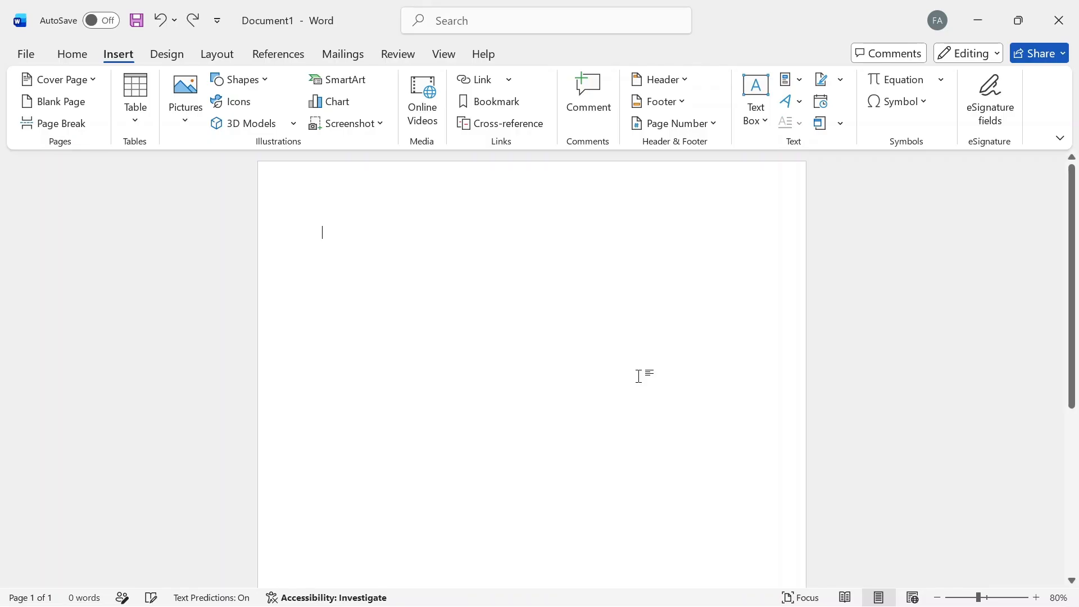
Insert the built-in Calendar 1 quick table on the empty page
click(137, 102)
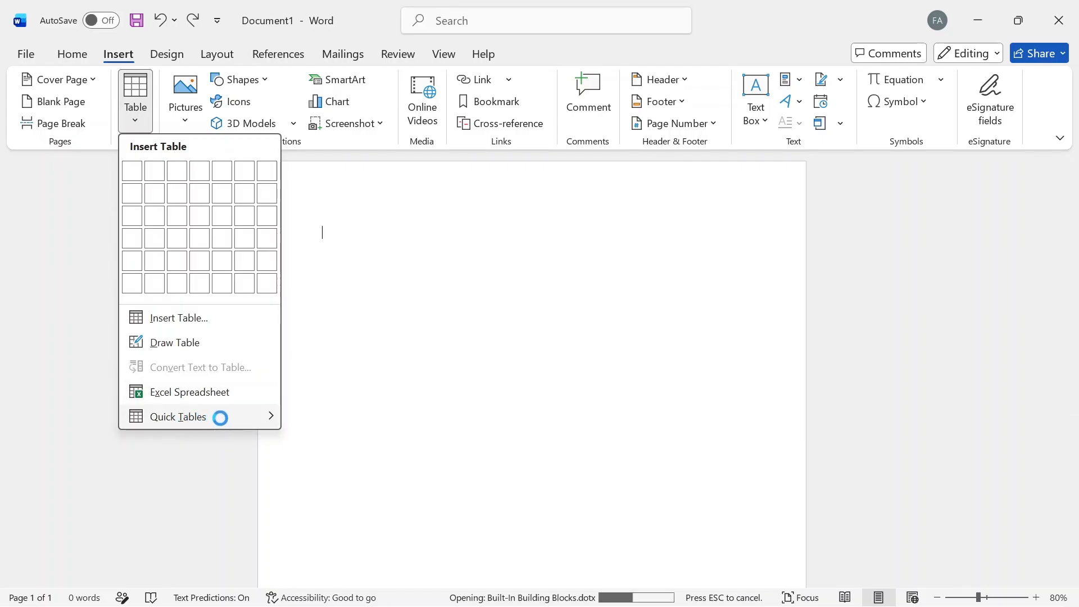
mouse_move(240, 422)
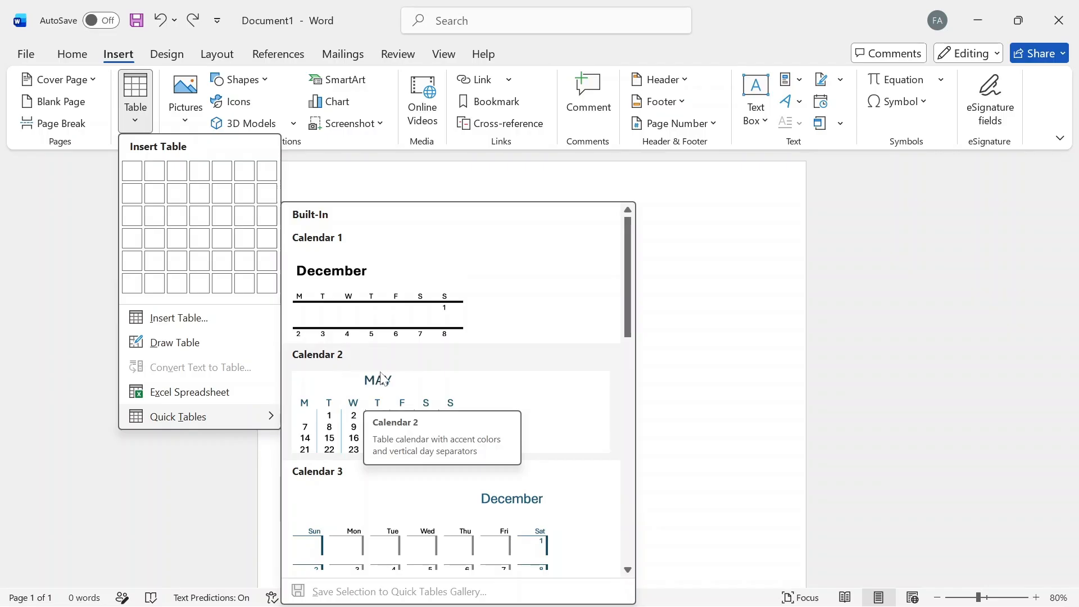
click(409, 281)
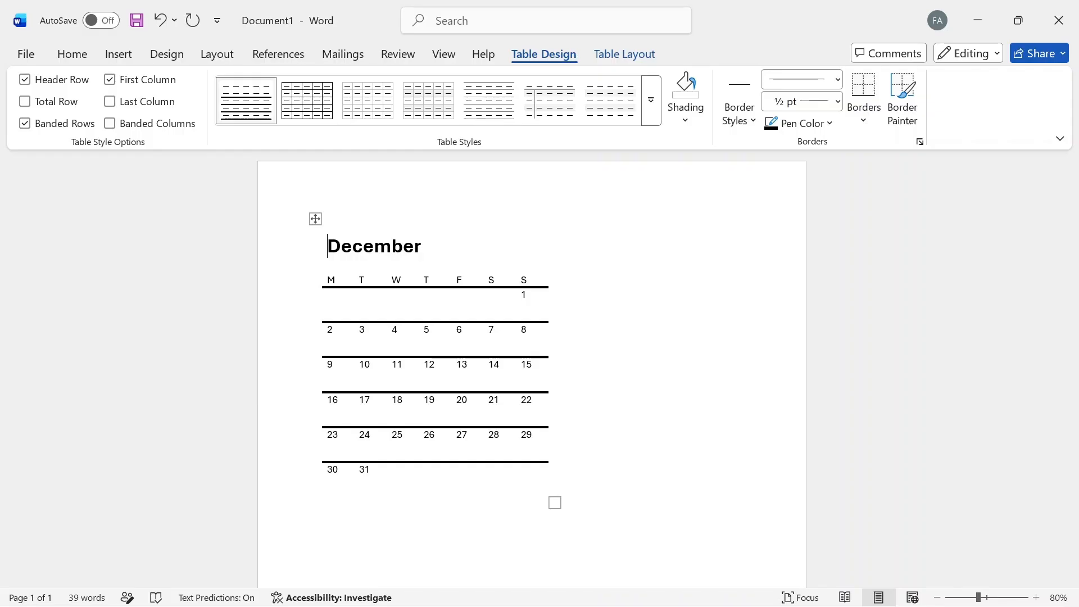
Insert the built-in Calendar 2 quick table above the December calendar and look over both calendars
click(119, 55)
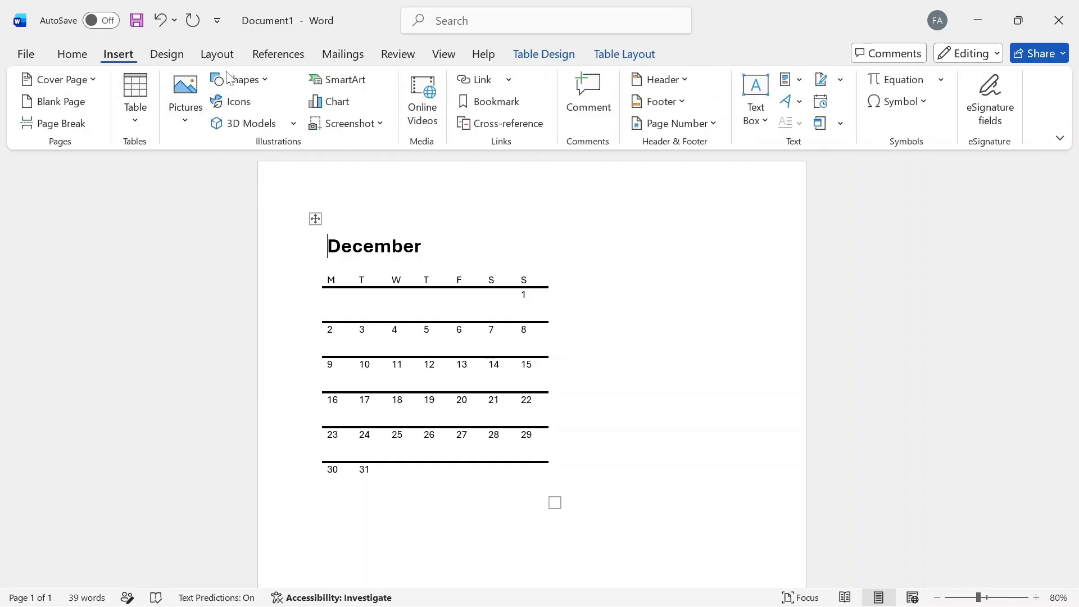
click(126, 112)
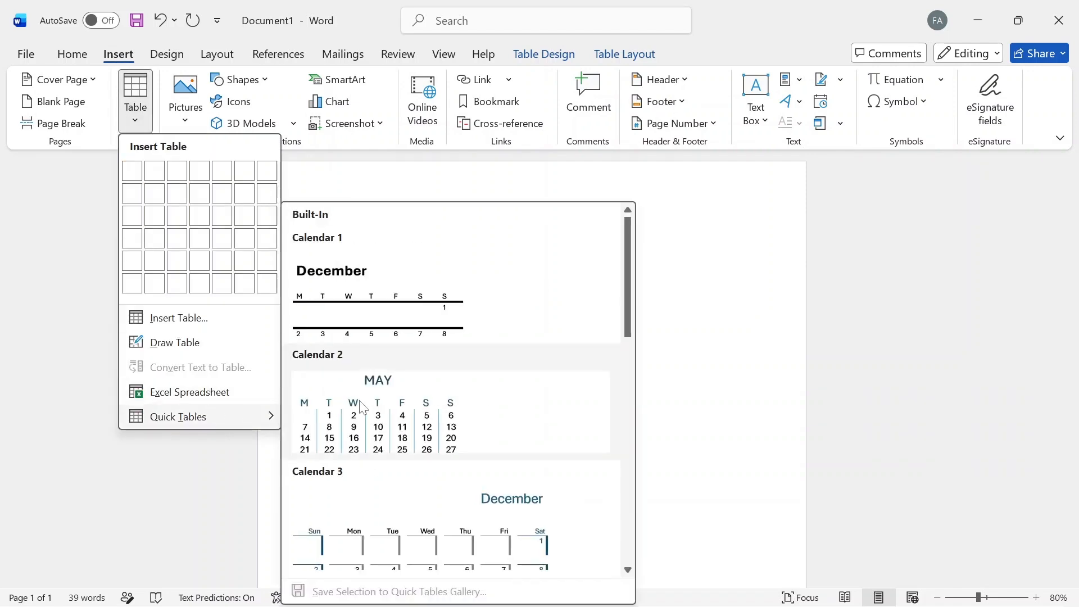
click(360, 401)
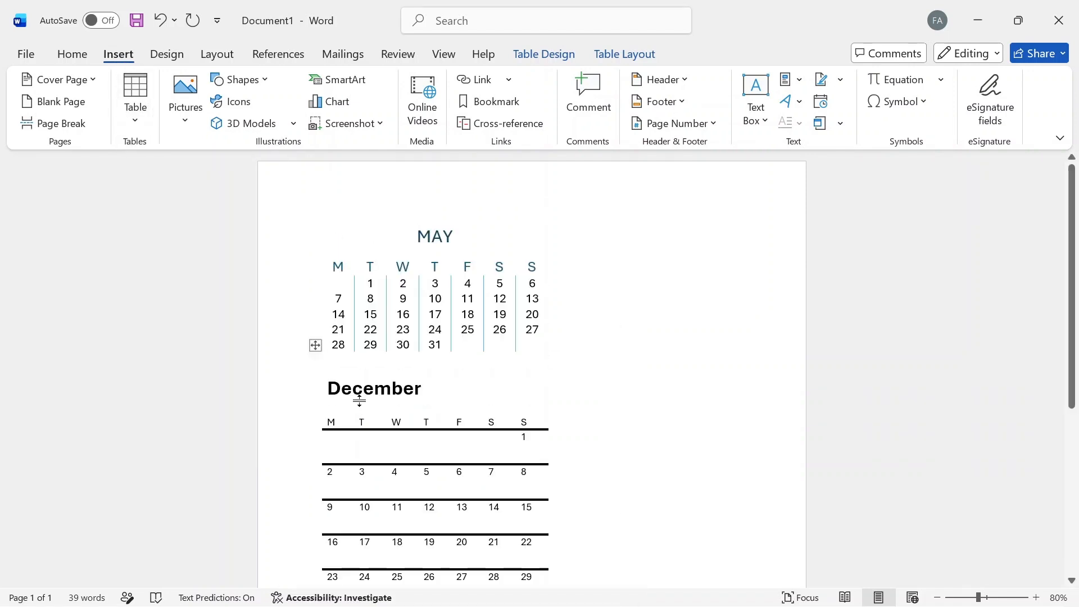
scroll(359, 401, down, 2)
scroll(360, 401, up, 2)
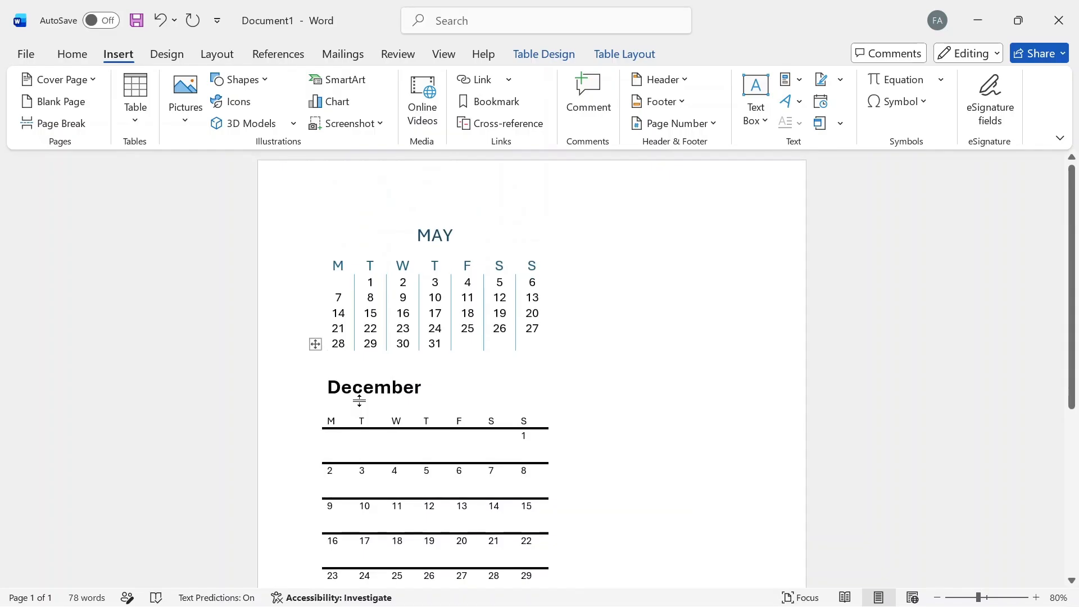
Undo the insertion of both calendar quick tables
key(ctrl+z)
key(ctrl+z)
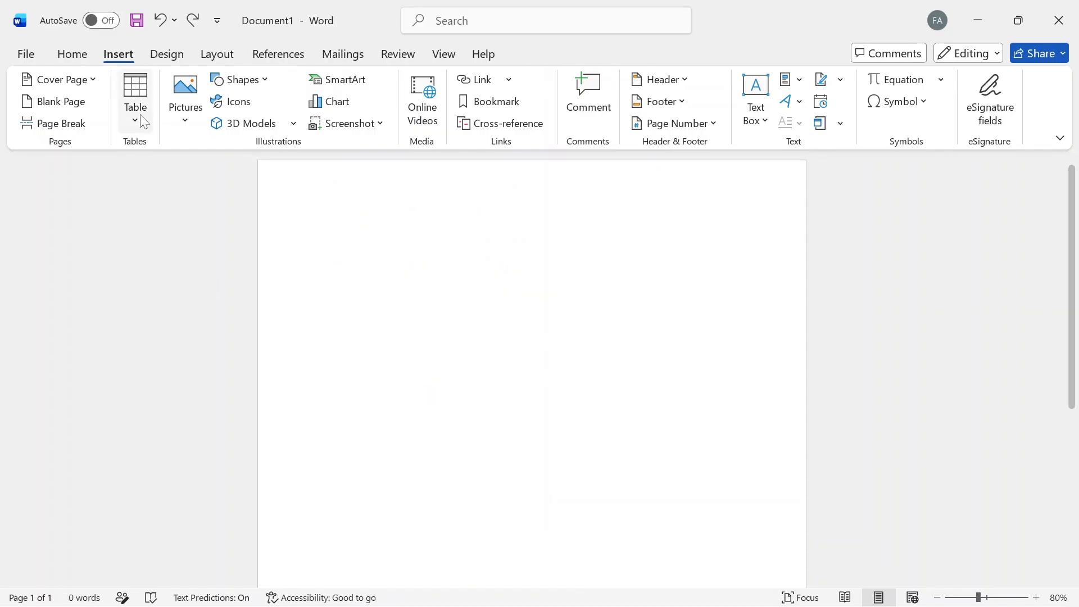
click(137, 111)
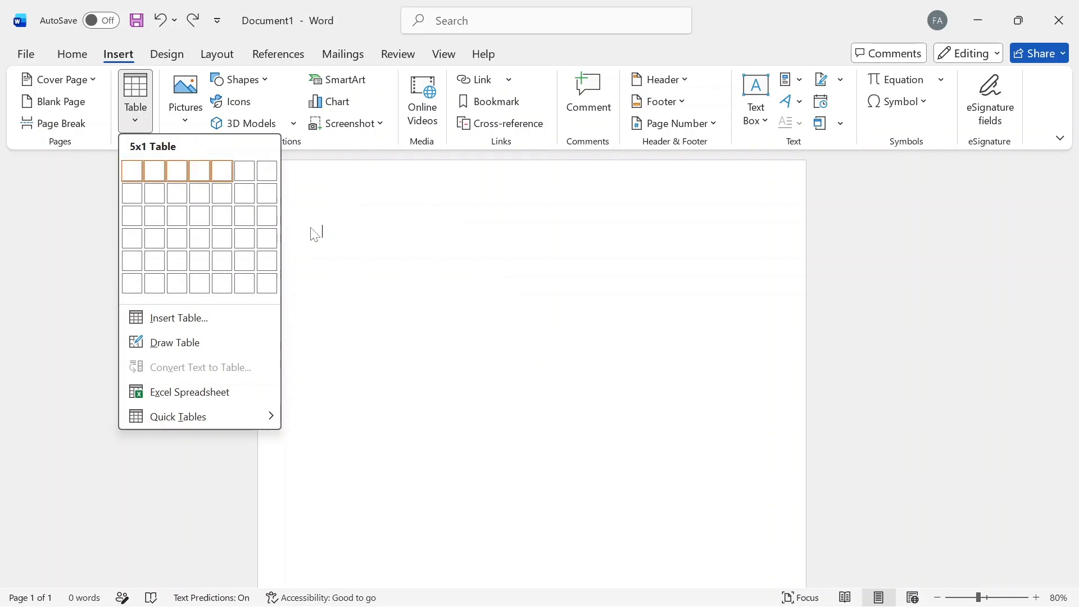
click(401, 264)
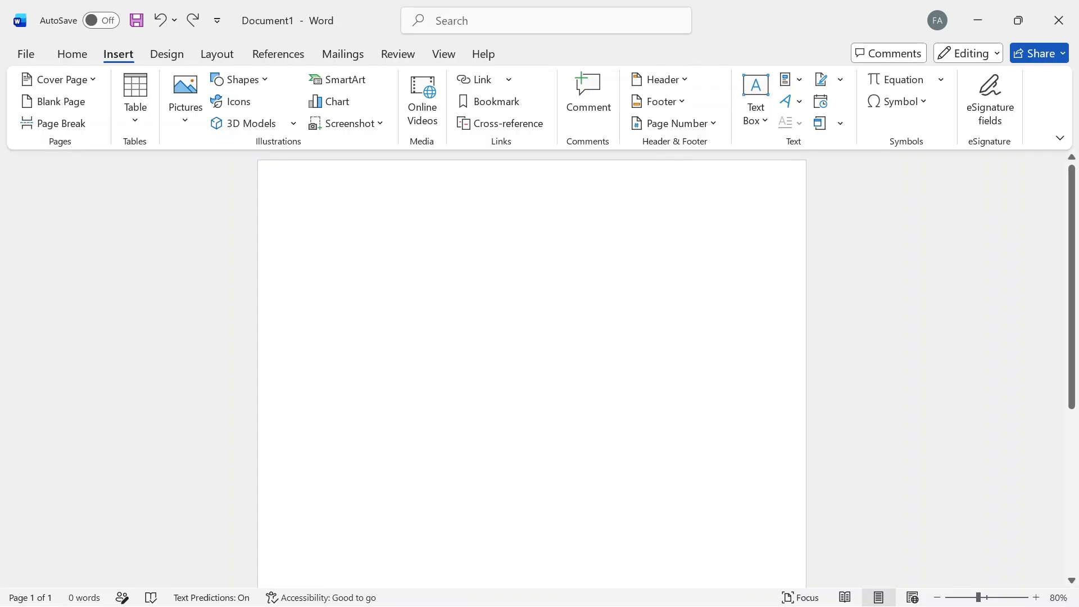
Examine the page number designs for page top, page bottom, margins and current position, and the Page Number Format settings
click(686, 126)
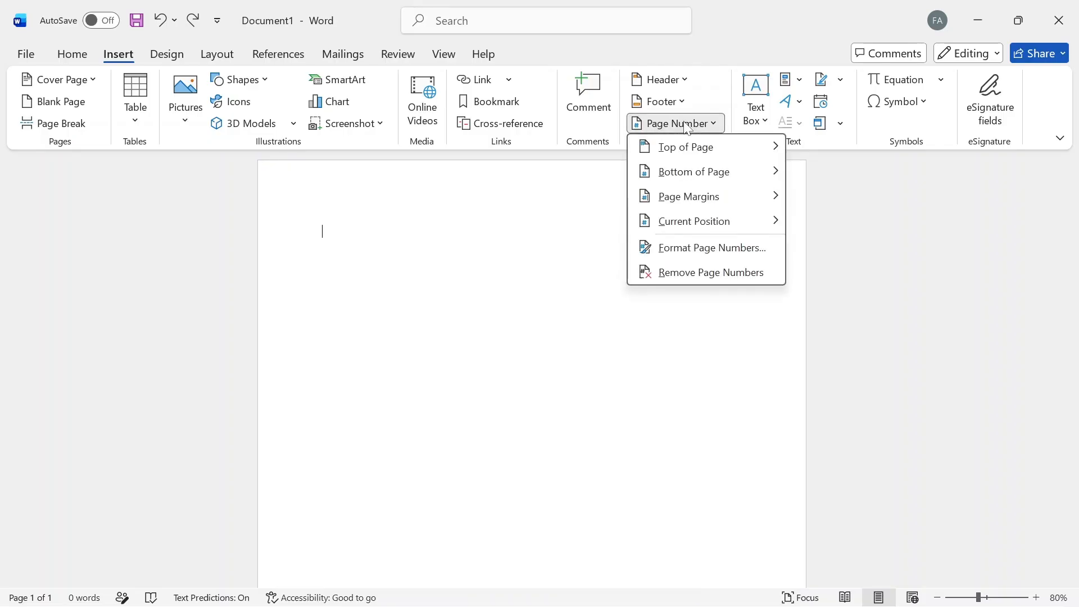
mouse_move(681, 148)
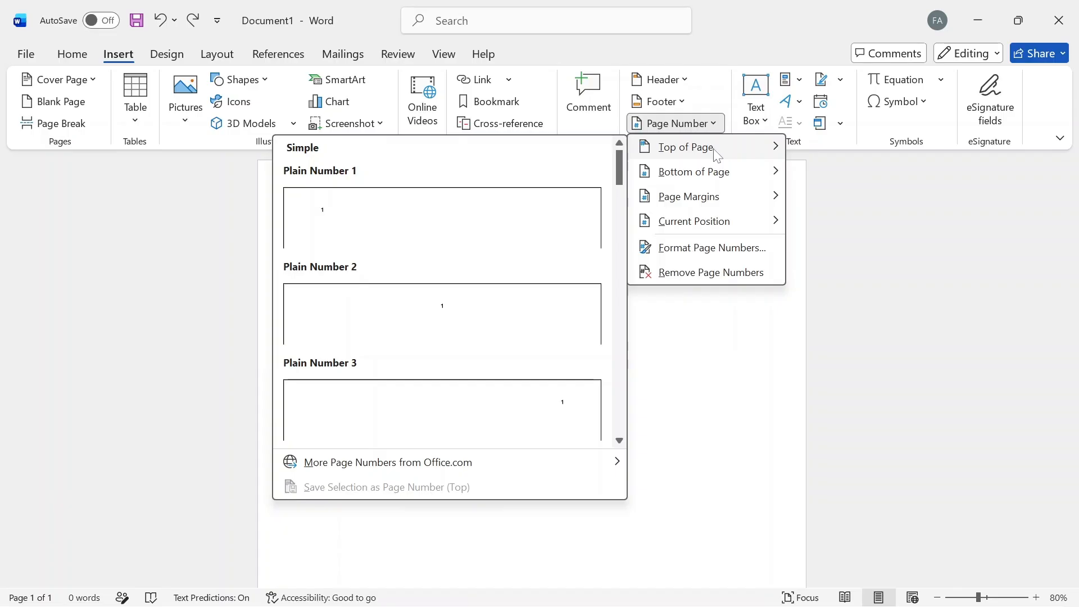
mouse_move(707, 178)
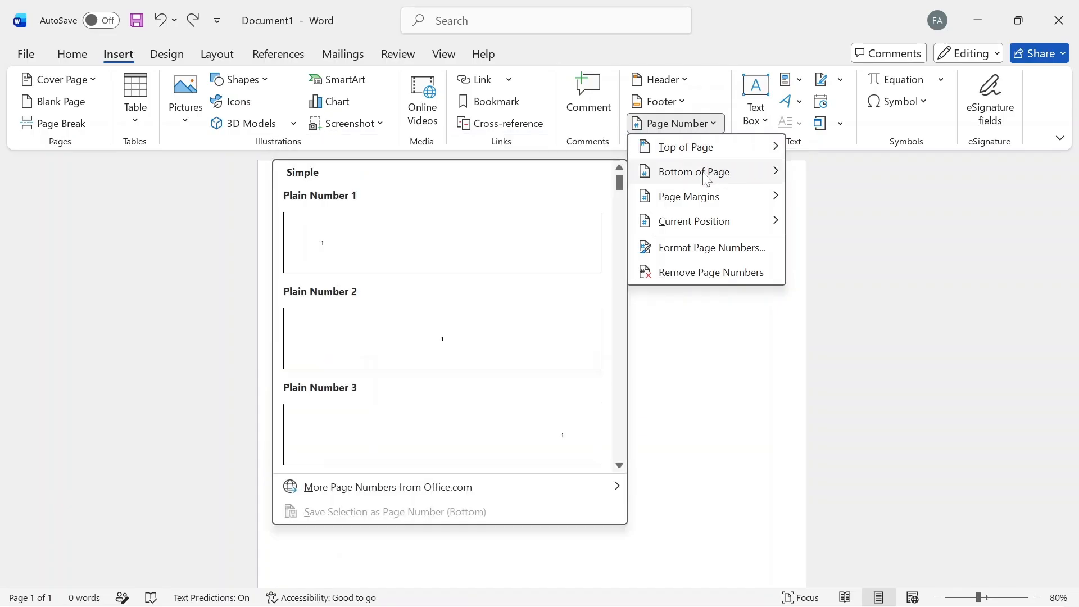
mouse_move(691, 211)
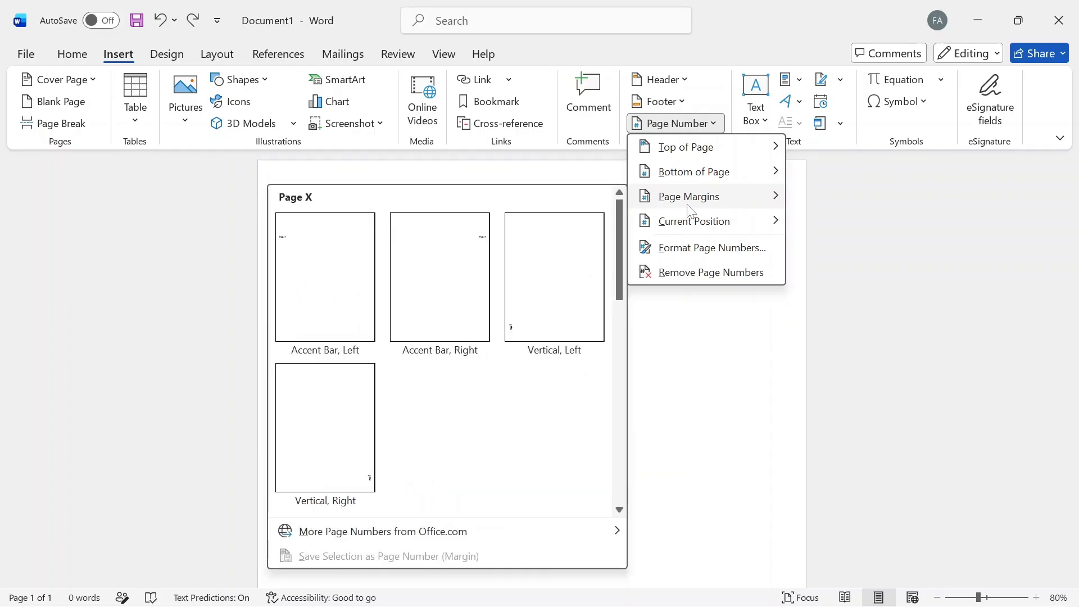
mouse_move(698, 229)
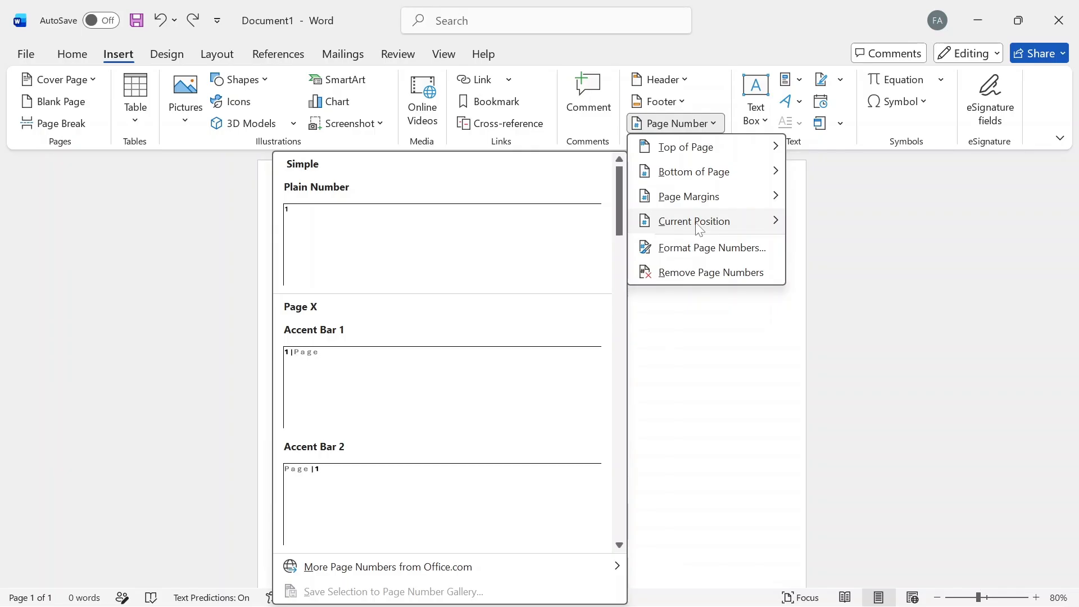
click(701, 258)
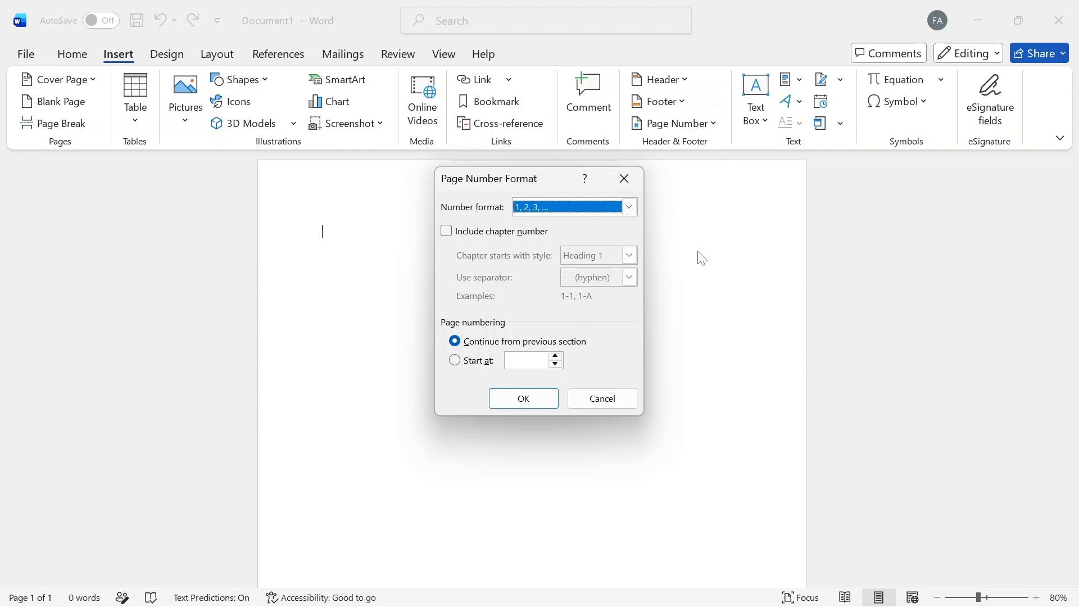
click(523, 399)
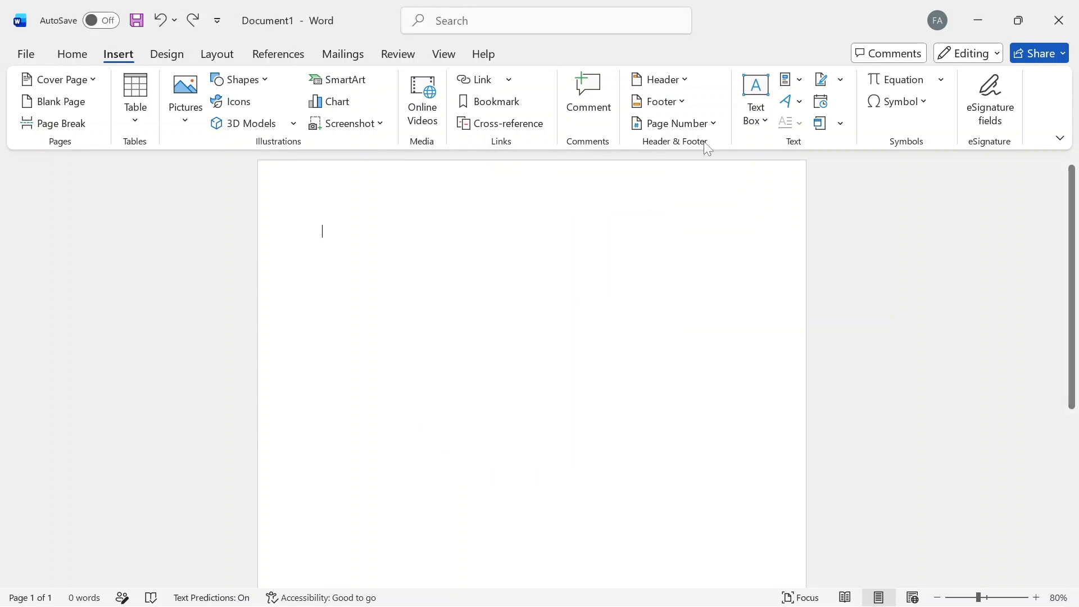
Insert the Plain Number 1 page number at the top of the page and return to the document body
click(711, 124)
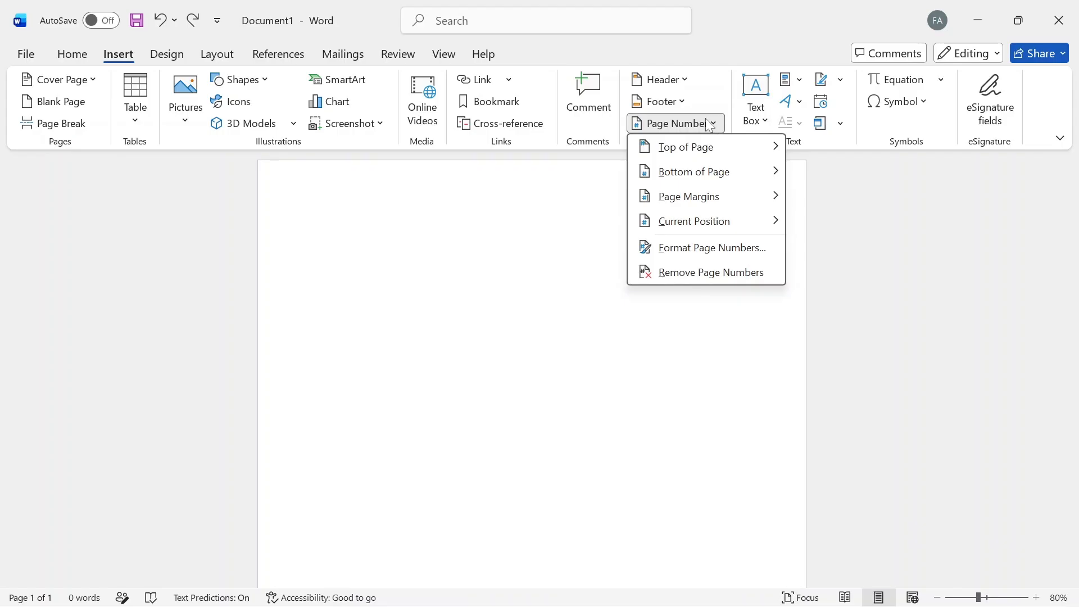
mouse_move(701, 150)
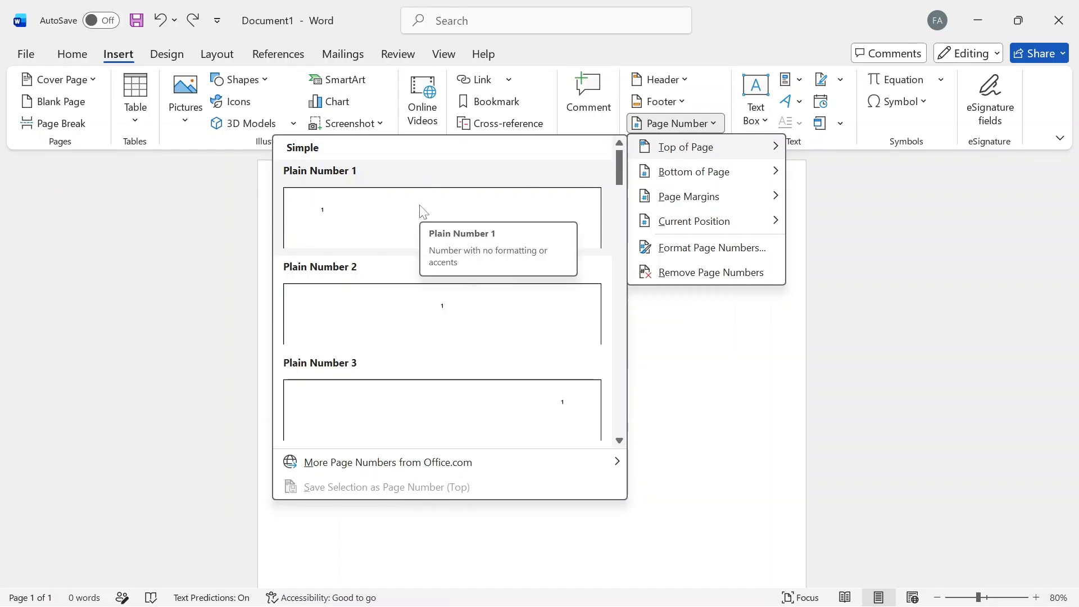
click(397, 222)
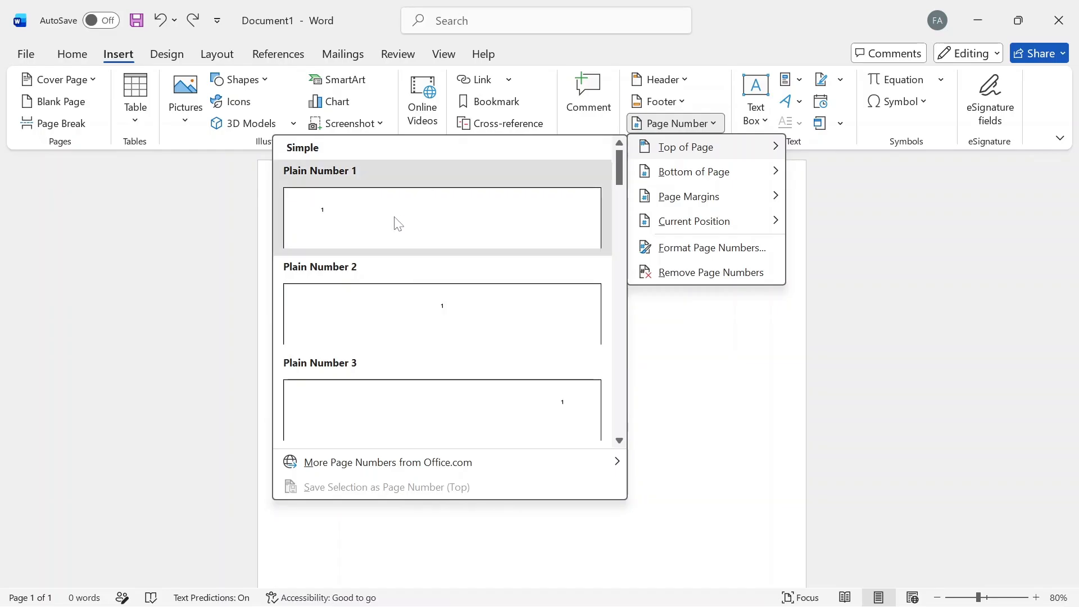
double_click(378, 309)
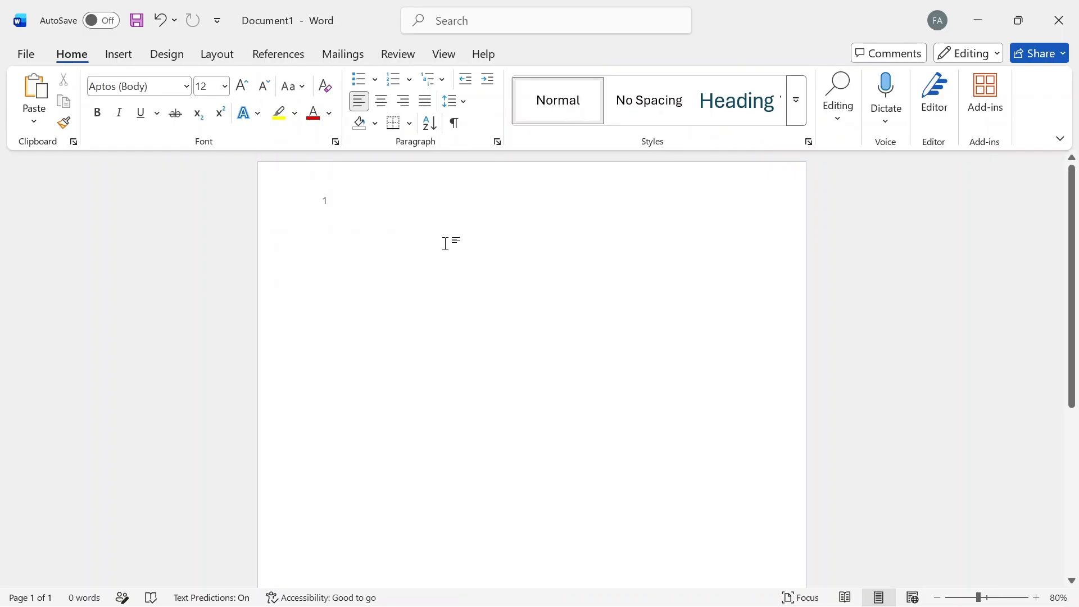
scroll(446, 243, down, 1)
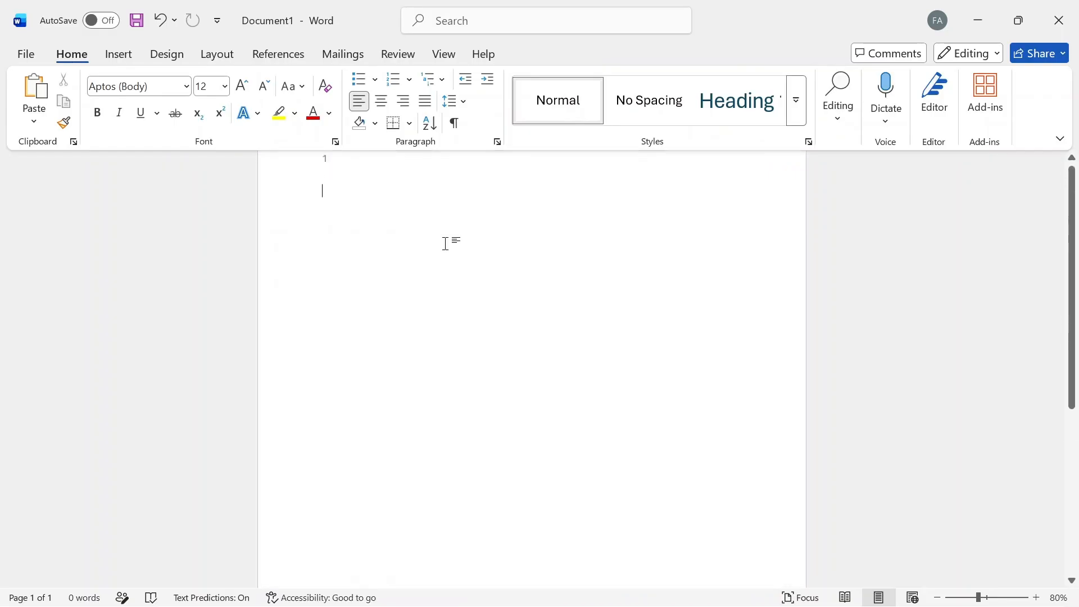
scroll(446, 243, up, 1)
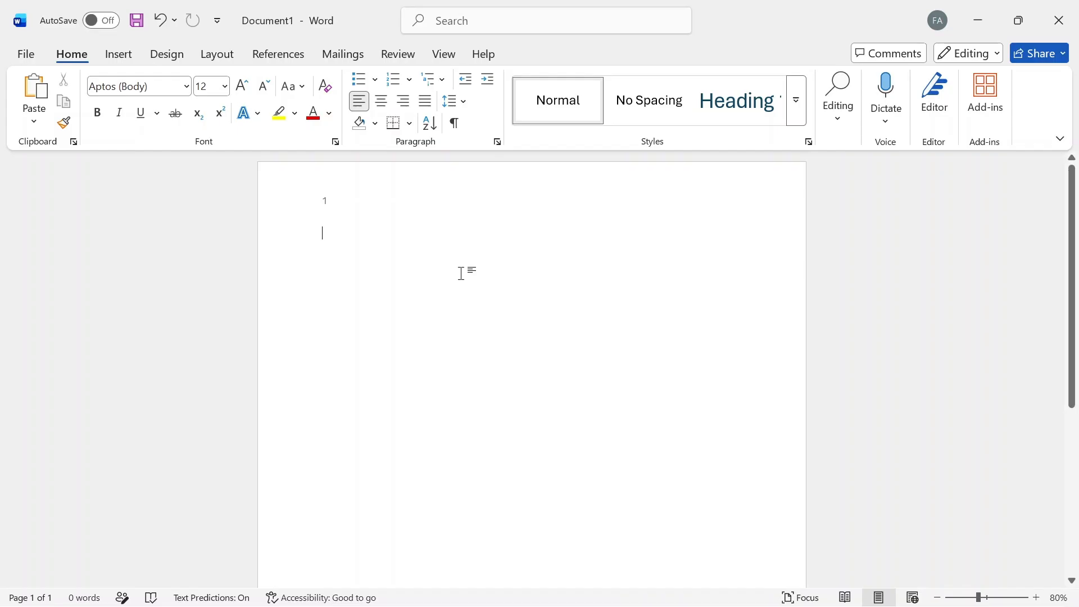
Add empty paragraphs until the document extends onto a third page, and return to the start of page 1
key(Return)
key(Return)
key(Return)
key(Return)
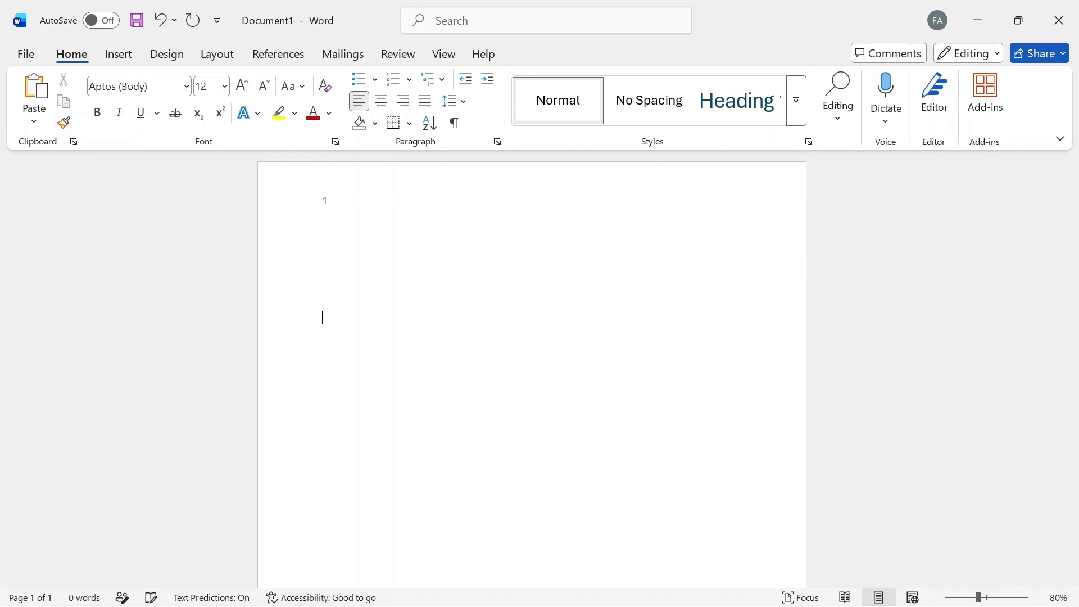
key(Return)
key(Return)
key(Return)
key(Return)
key(Return)
key(Return)
key(Return)
key(Return)
key(Return)
key(Return)
key(Return)
key(Return)
key(Return)
key(Return)
key(Return)
key(Return)
key(Return)
key(Return)
key(Return)
key(Return)
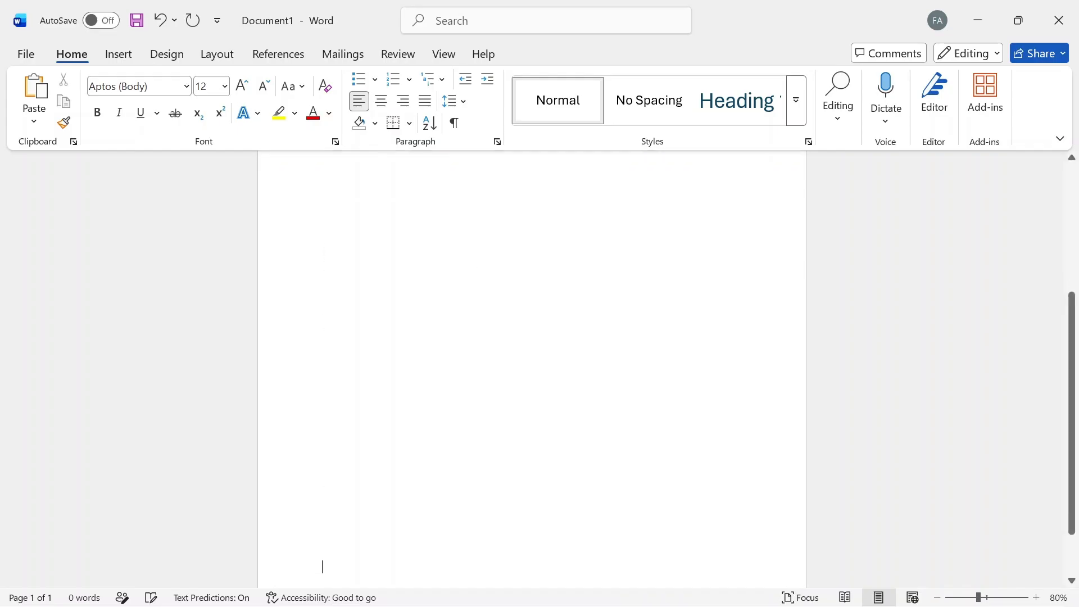
key(Return)
key(Return)
key(Return)
key(Return)
key(Return)
key(Return)
key(Return)
key(Return)
key(Return)
key(Return)
key(Return)
key(Return)
key(Return)
key(Return)
key(Return)
key(Return)
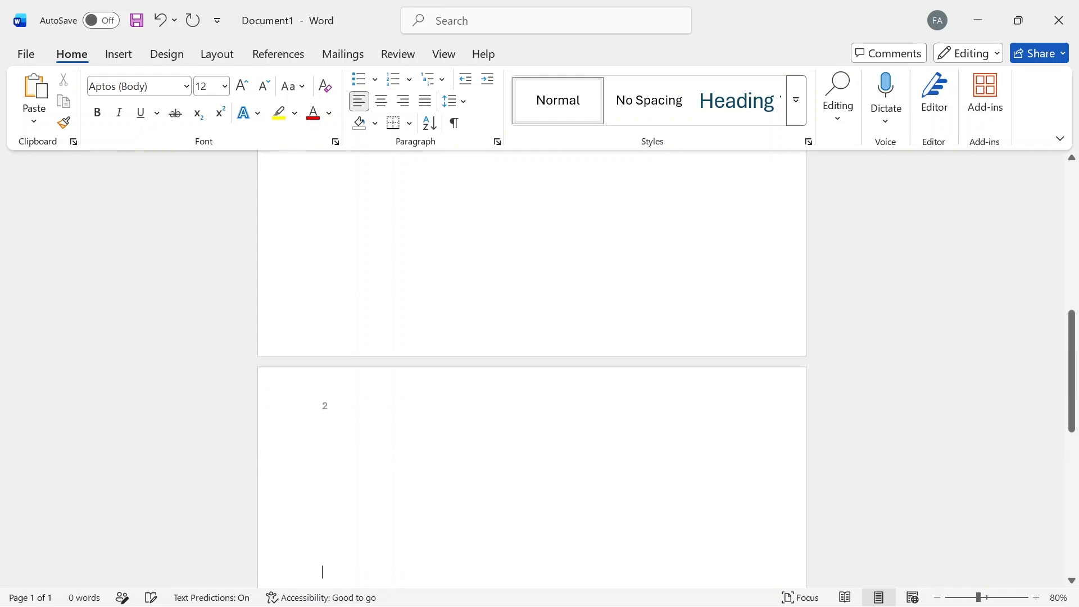
key(Return)
key(Return)
key(Return)
key(Return)
key(Return)
key(Return)
key(Return)
key(Return)
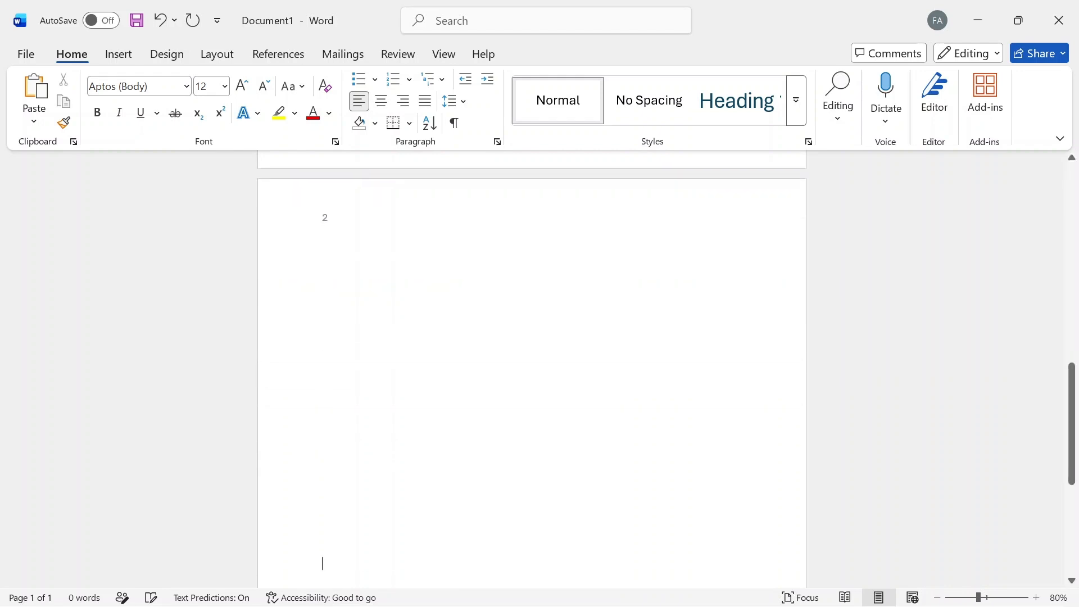
key(Return)
key(Return)
key(Return)
key(Return)
key(Return)
key(Return)
key(Return)
key(Return)
key(Return)
key(Return)
key(Return)
key(Return)
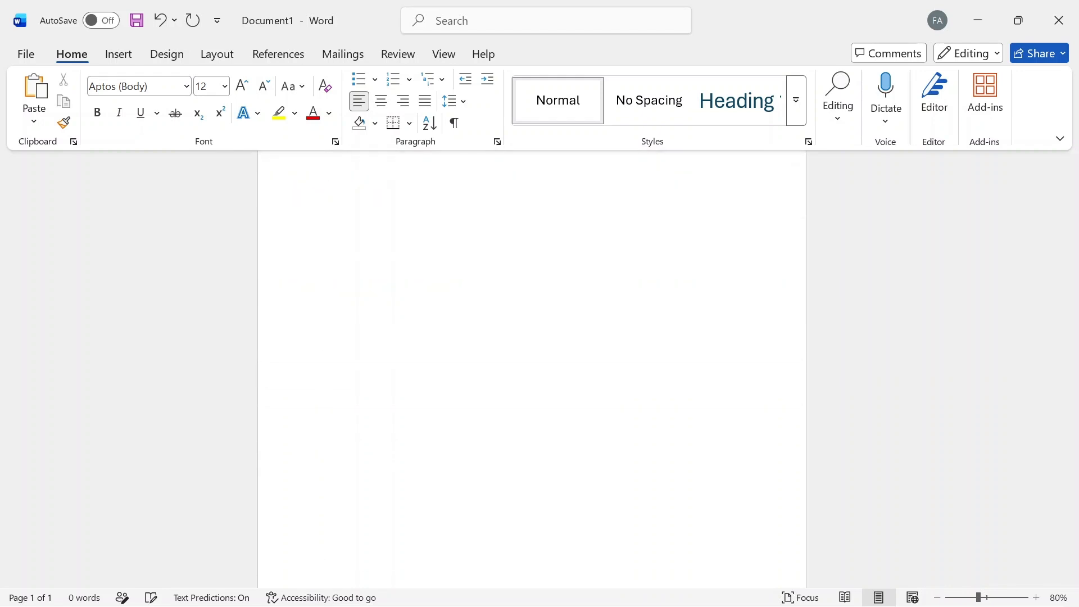
key(Return)
key(Return)
key(Return)
key(Return)
key(Return)
key(Return)
key(Return)
key(Return)
key(Return)
key(Return)
key(Return)
key(Return)
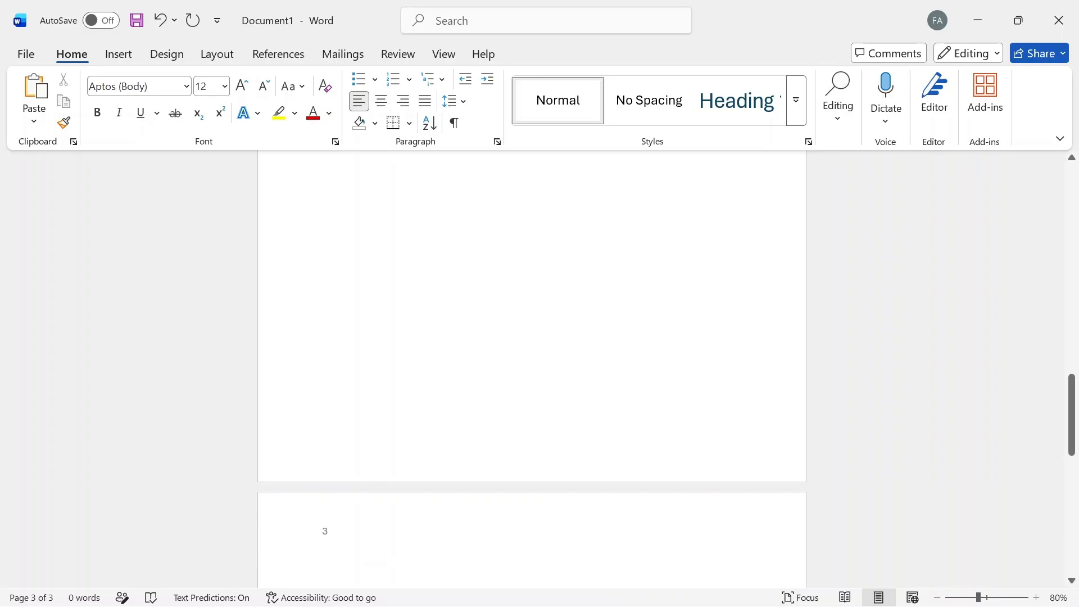
text(1)
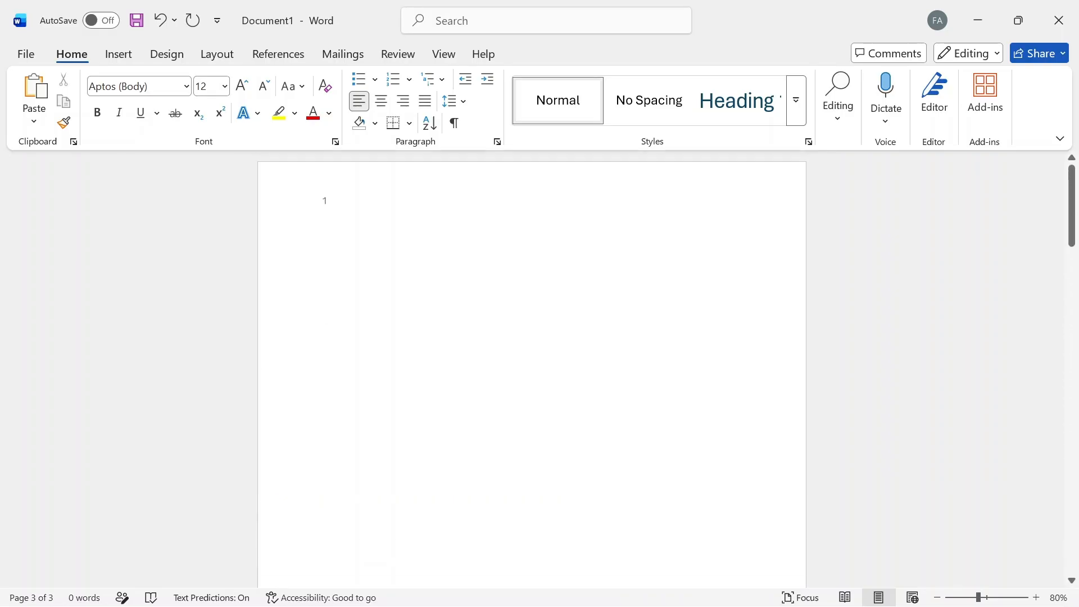
Remove the page numbers from the page headers
click(374, 215)
click(125, 56)
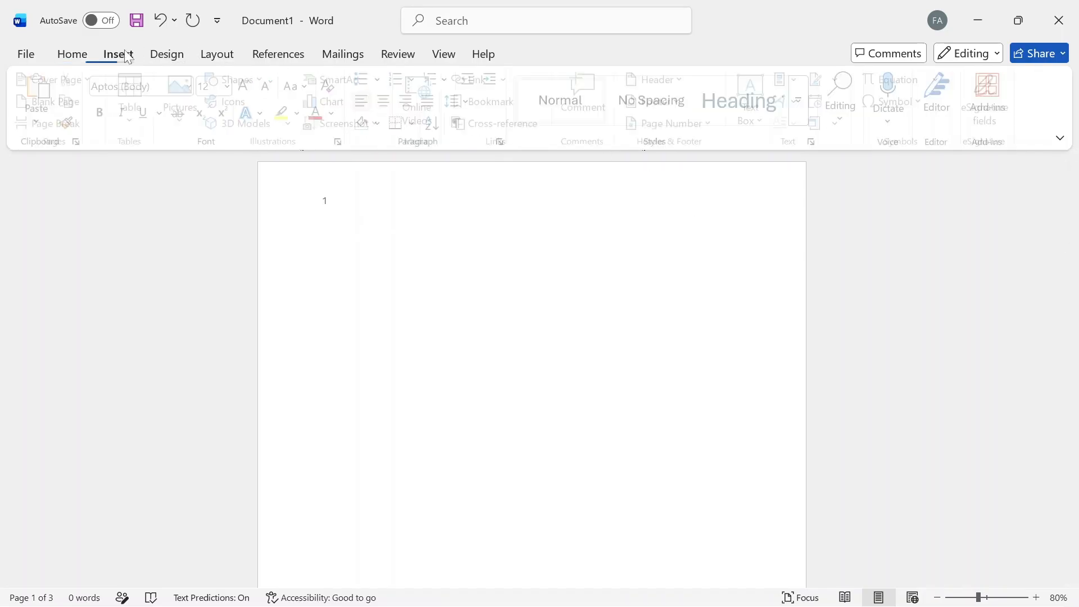
click(699, 125)
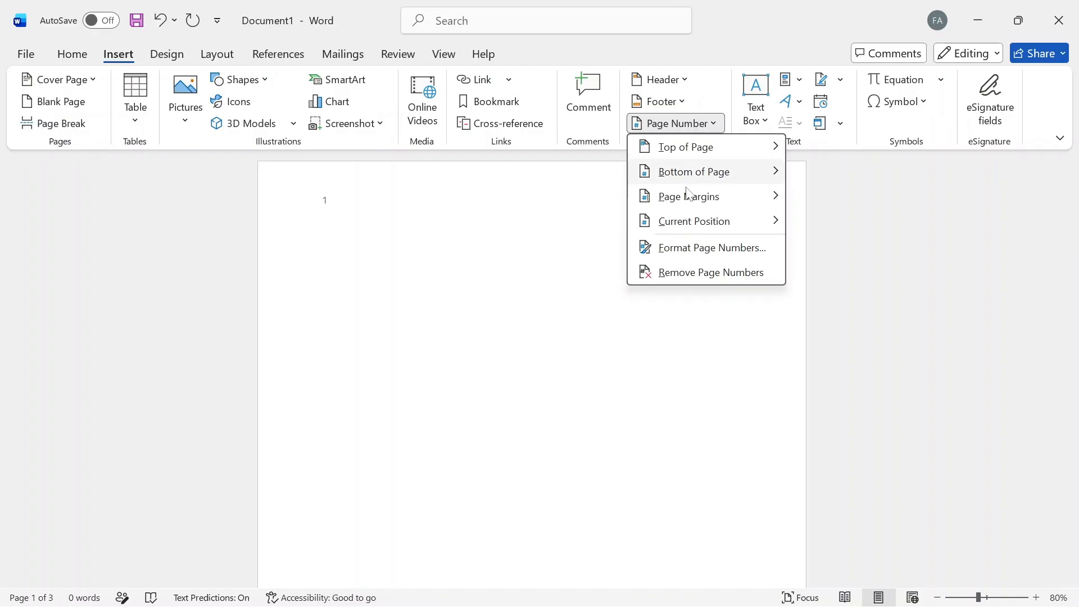
click(683, 275)
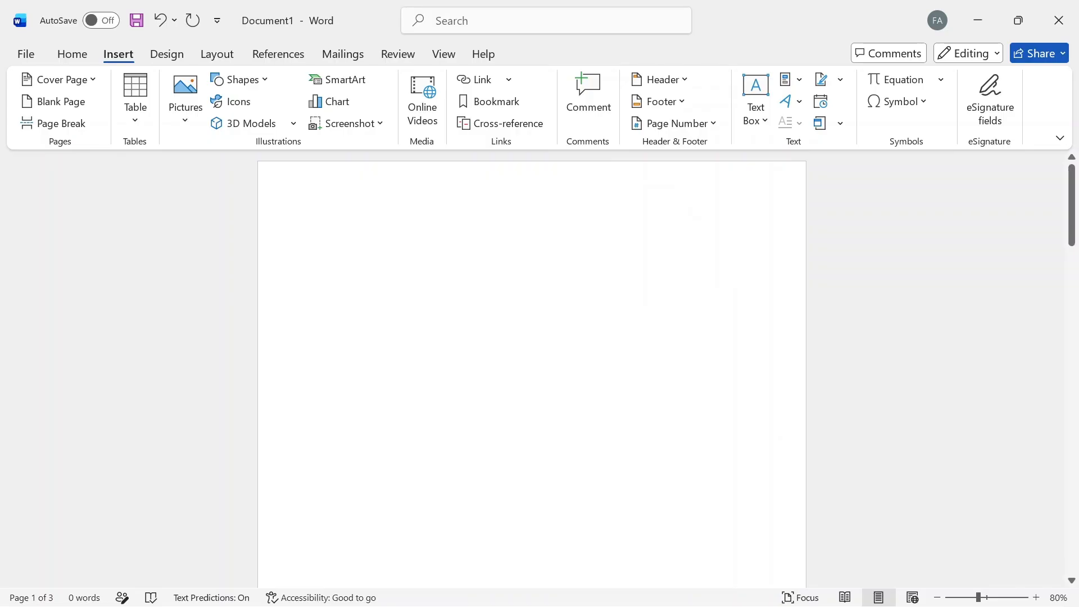
Insert the Plain Number 2 page number at the bottom of the pages, return to the body and check the footers
click(699, 125)
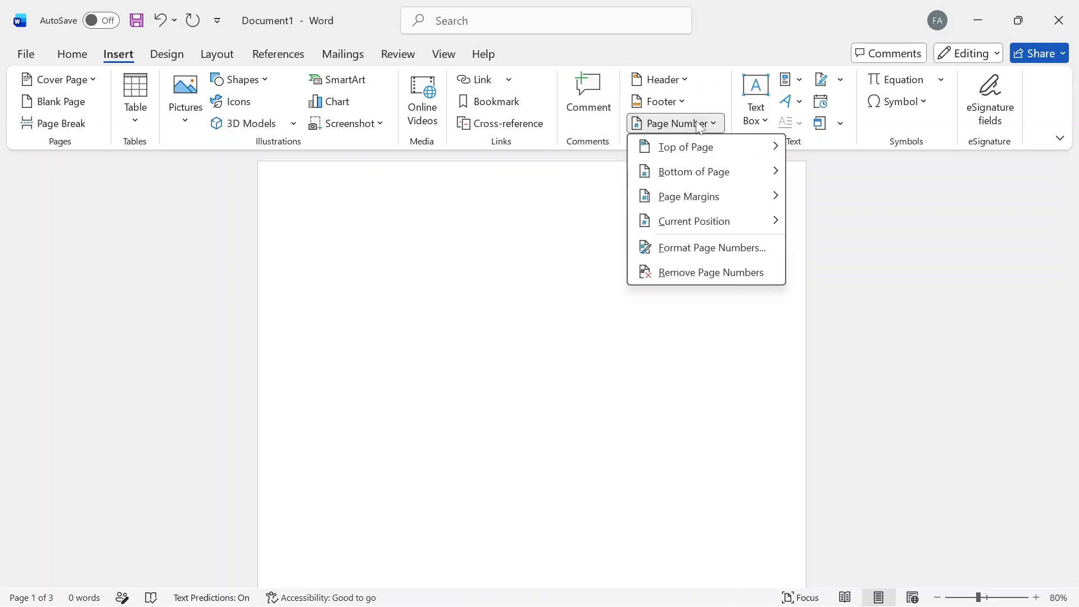
mouse_move(690, 178)
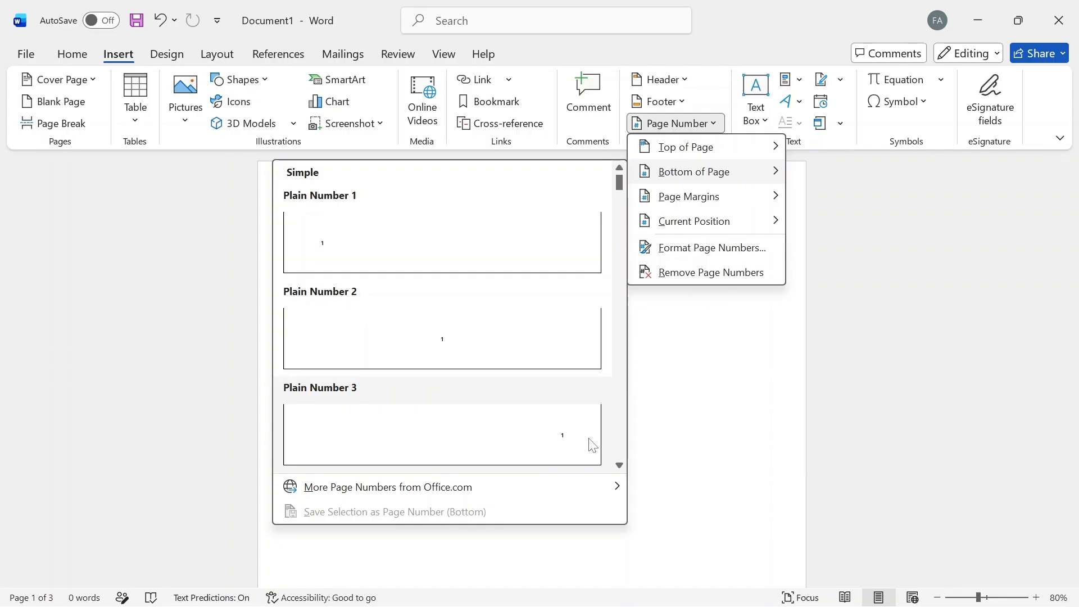
click(473, 342)
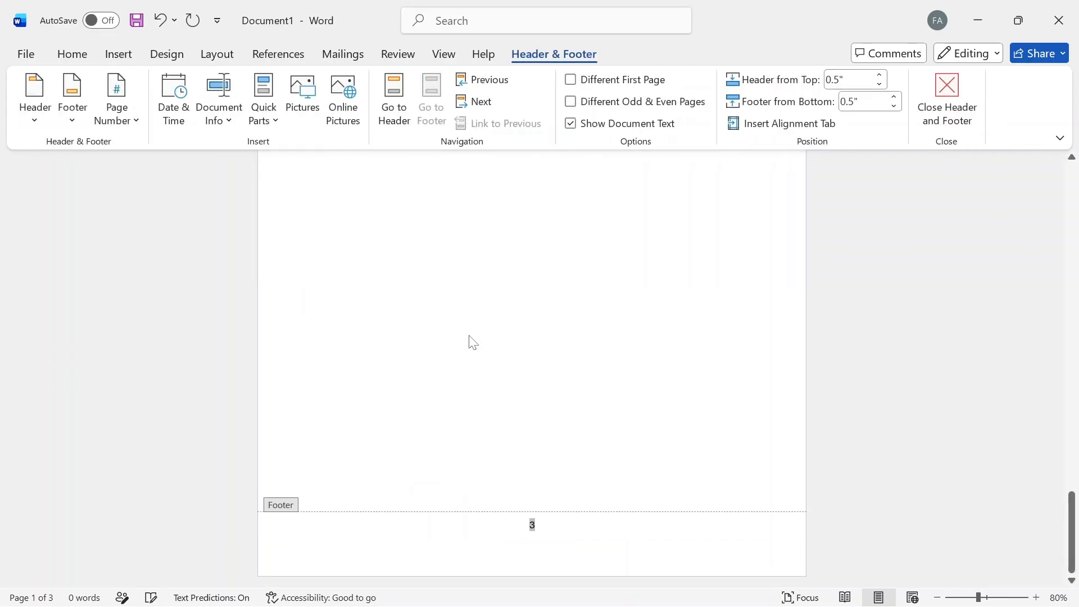
scroll(473, 342, up, 8)
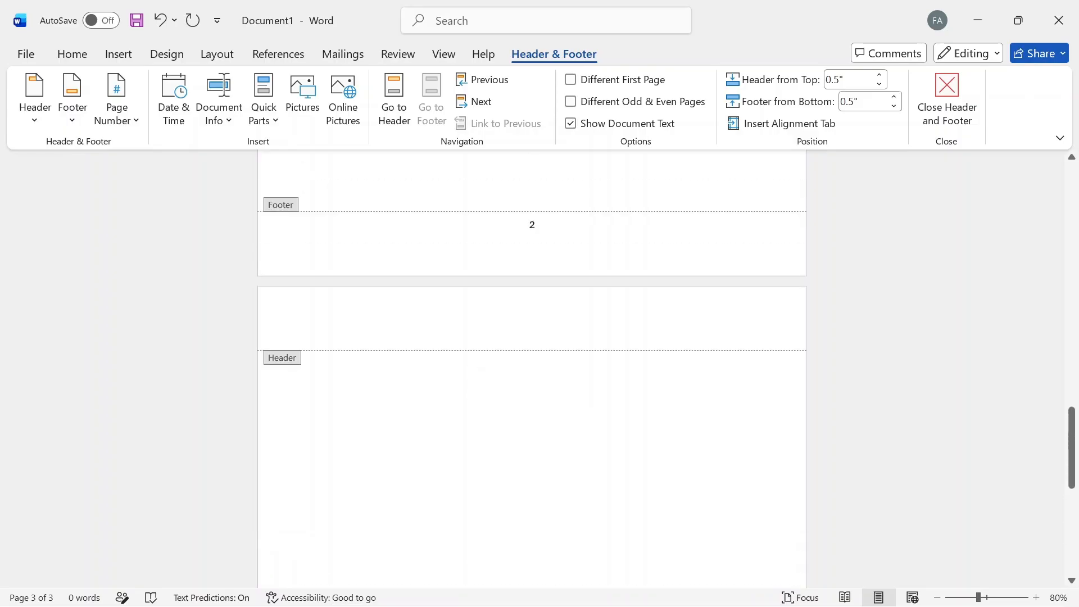
scroll(473, 342, up, 11)
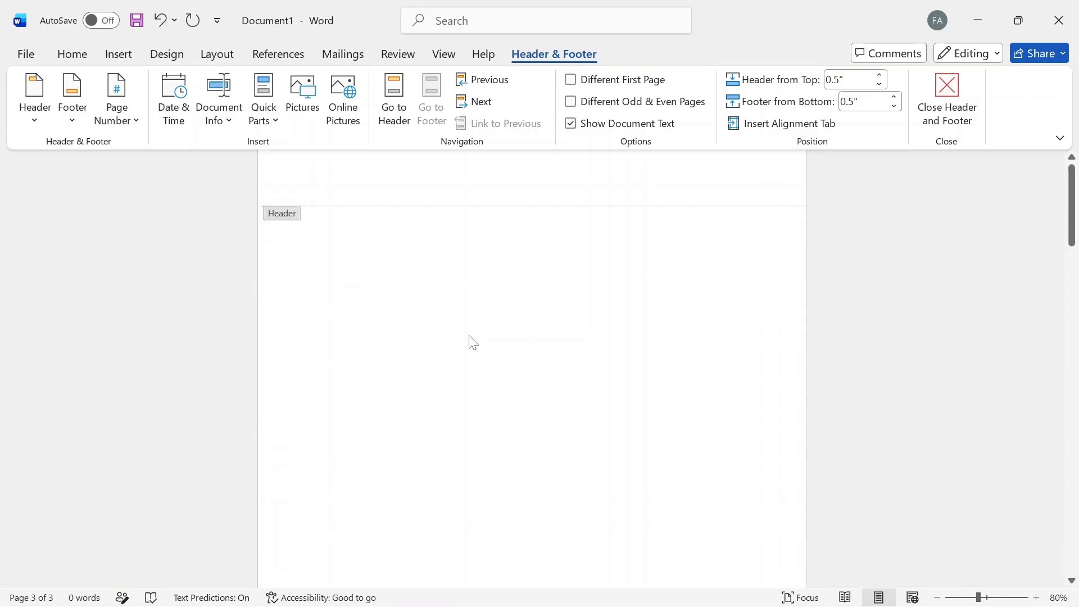
double_click(477, 373)
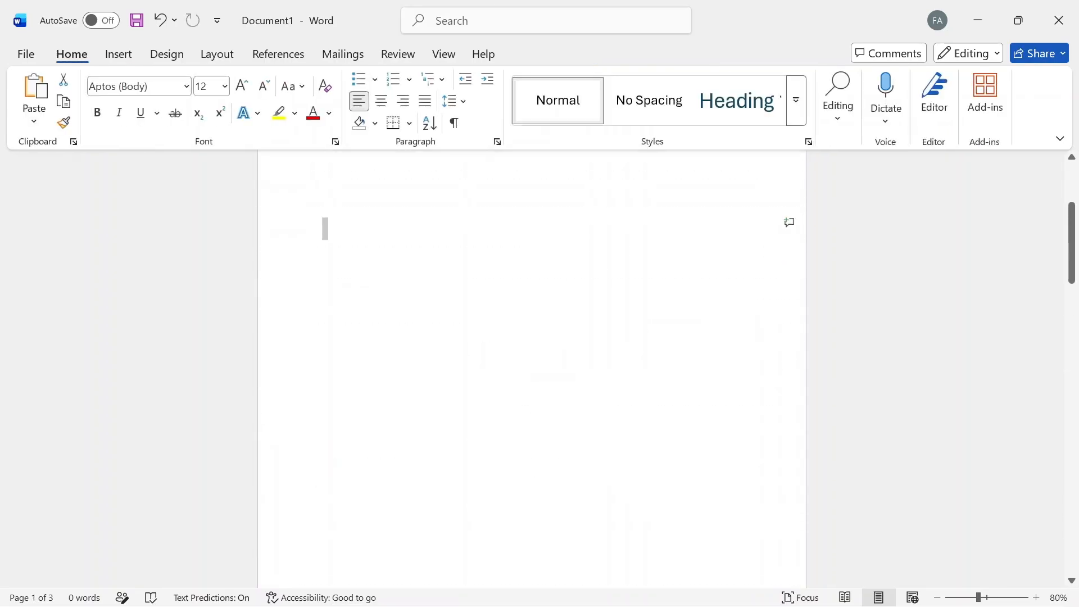
scroll(529, 469, down, 7)
scroll(529, 470, down, 10)
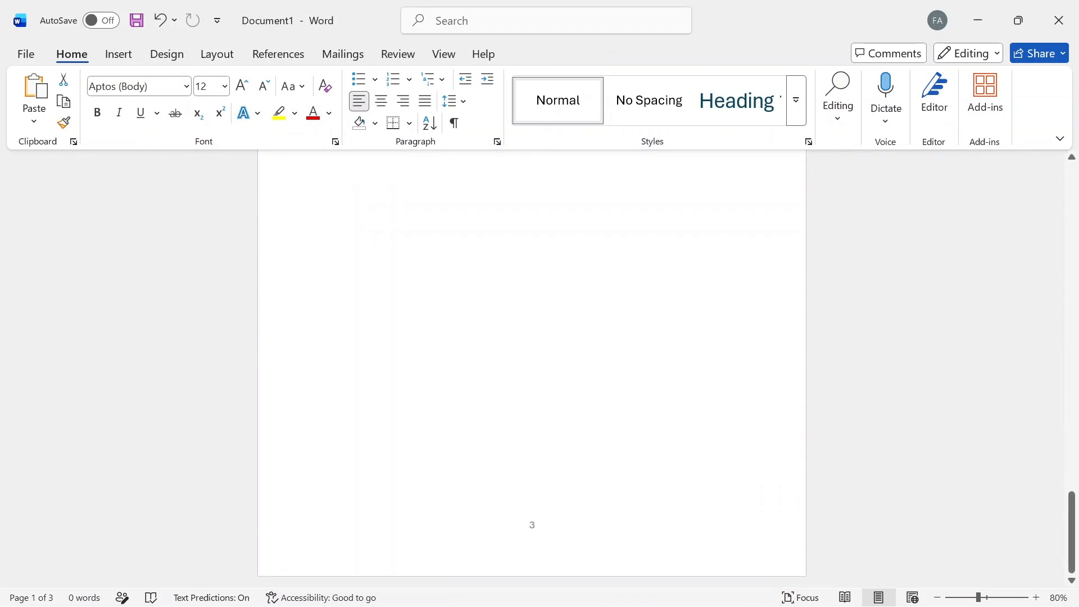
scroll(530, 373, up, 15)
scroll(530, 373, up, 2)
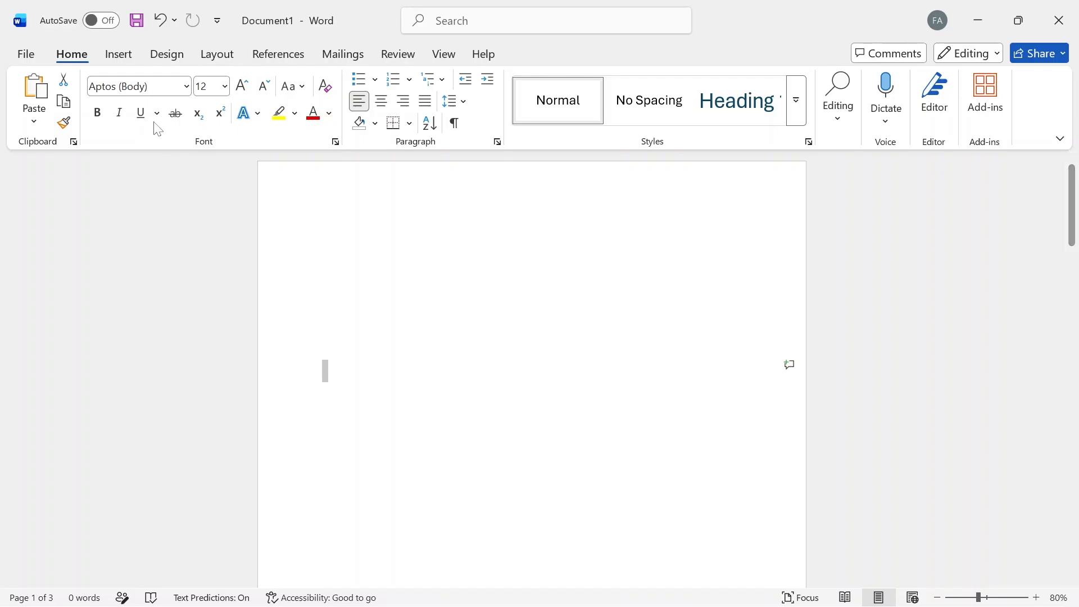
Remove the centred page numbers from the page footers
click(129, 61)
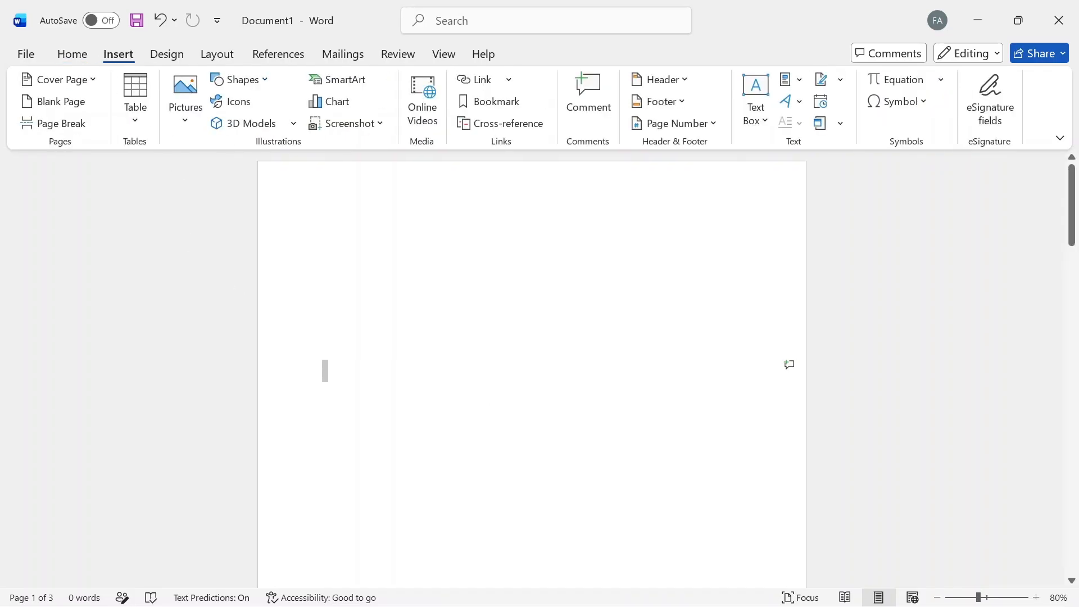
click(679, 131)
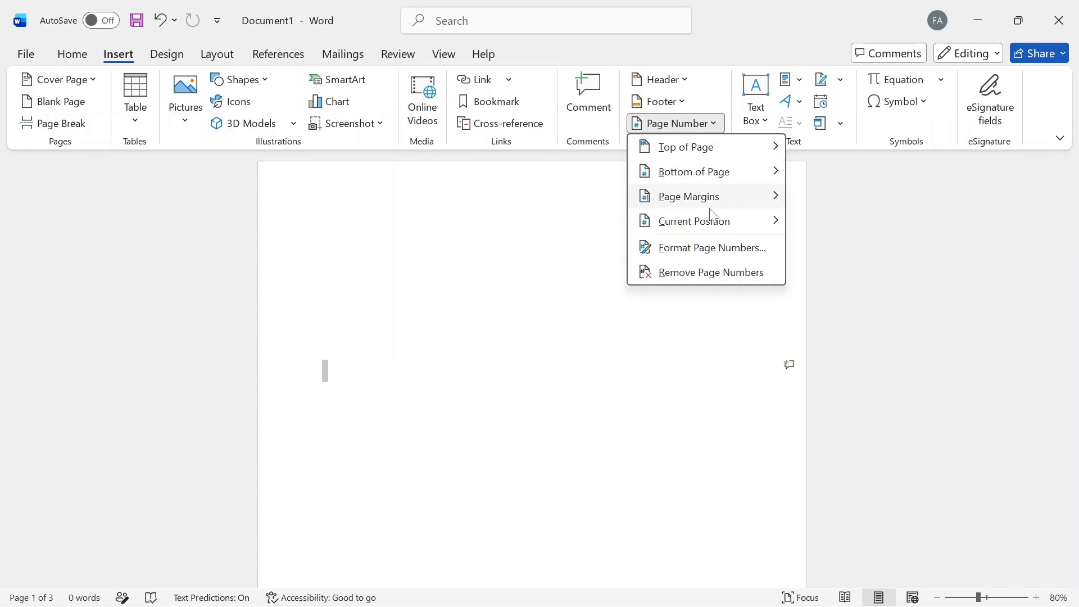
click(691, 270)
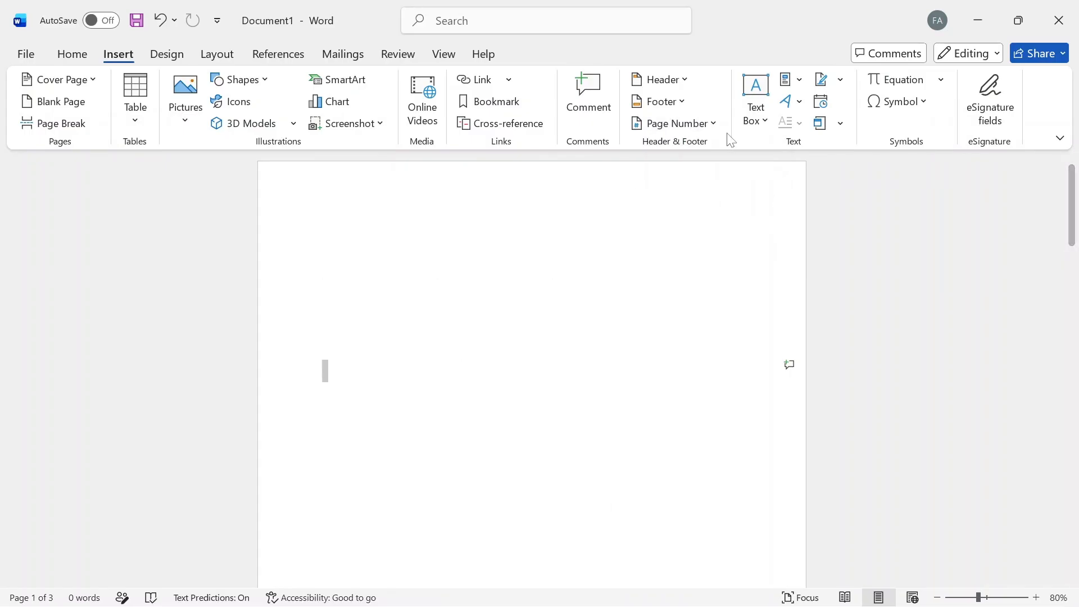
Bring up the page number designs for the page margins
click(712, 125)
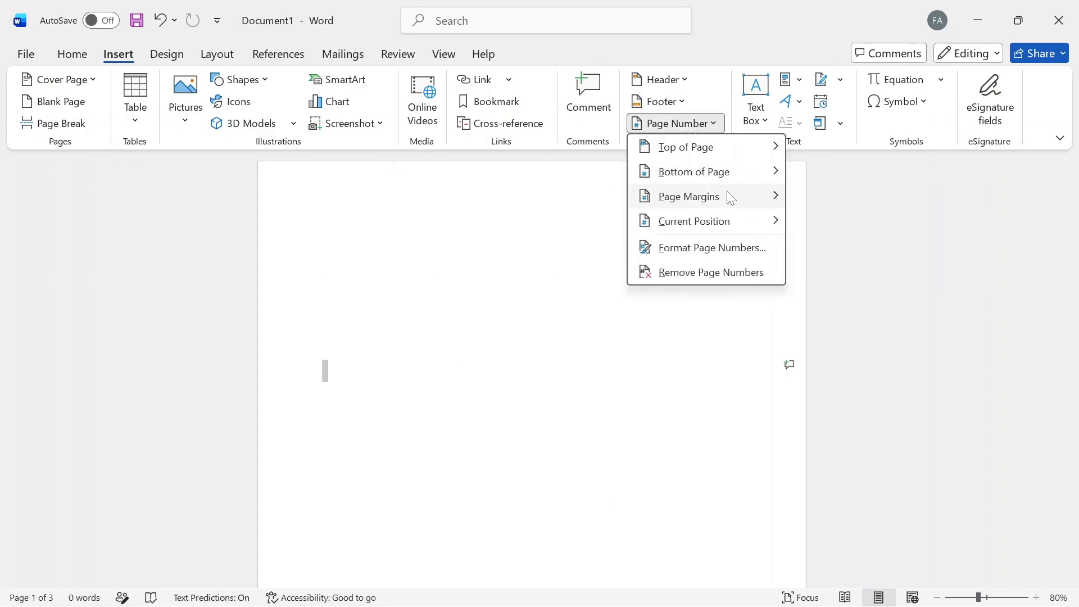
mouse_move(733, 200)
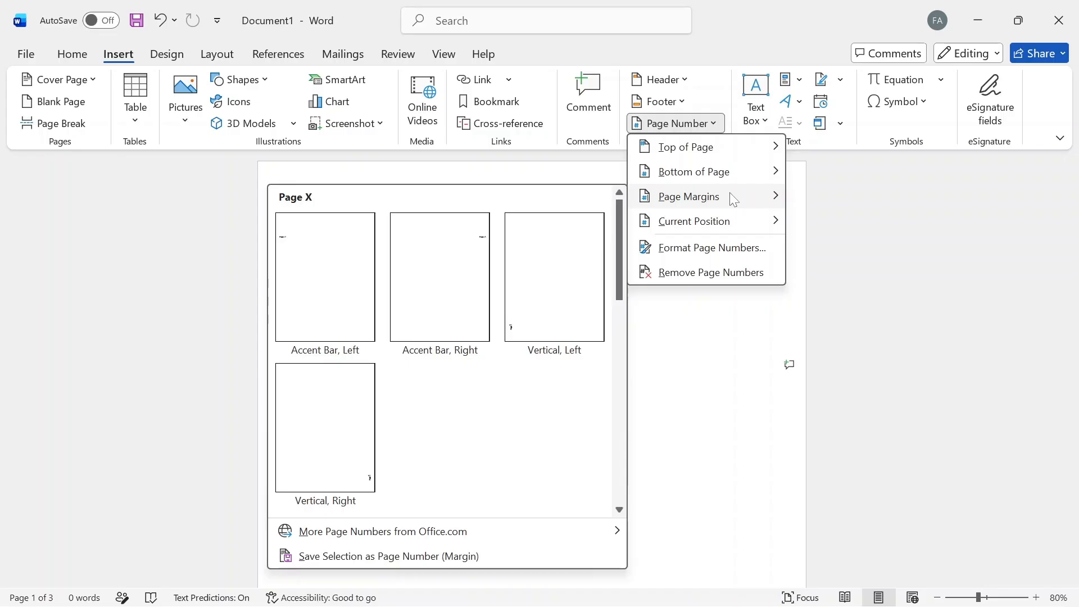